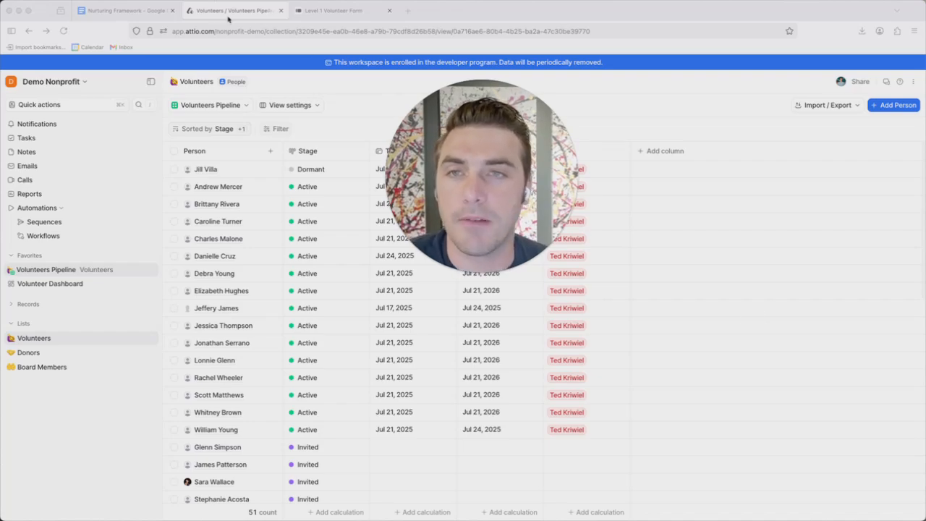
Step: Review the Volunteers list in Attio and tick off "Name the journeys" in the Google Docs Nurturing Framework checklist
{"action": "left_click", "coordinate": [132, 9]}
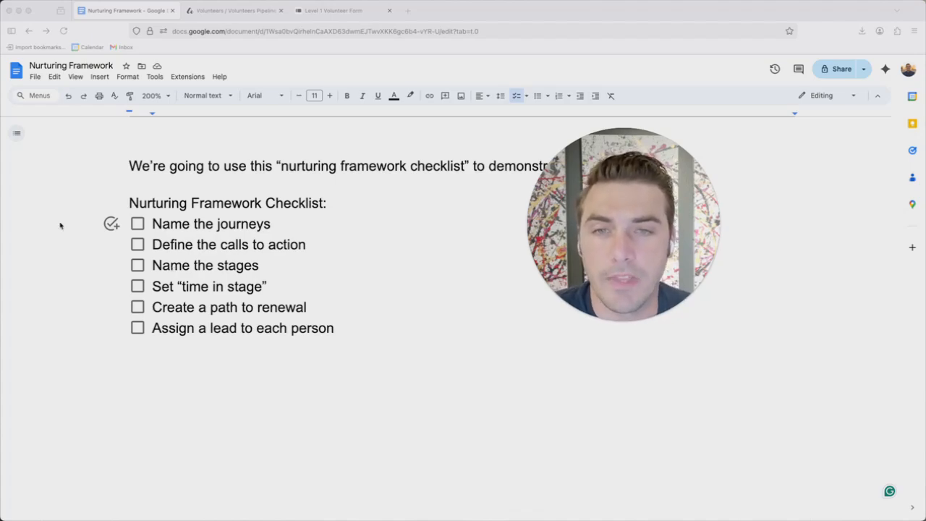
{"action": "left_click", "coordinate": [203, 13]}
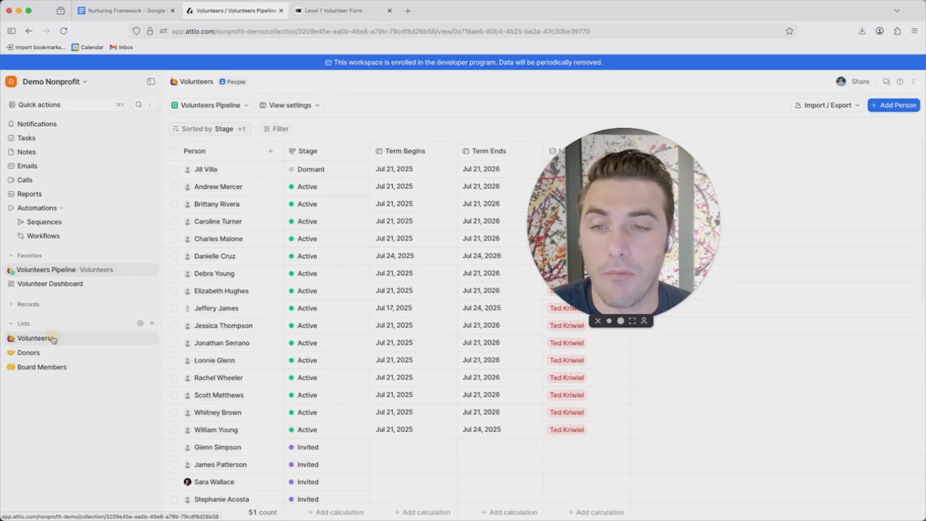
{"action": "left_click", "coordinate": [51, 337]}
{"action": "scroll", "coordinate": [296, 290], "scroll_direction": "down", "scroll_amount": 5}
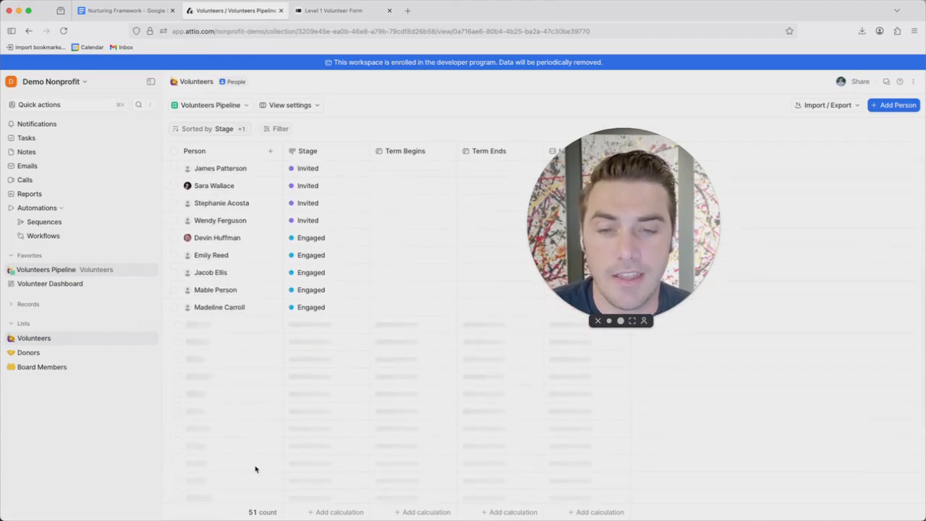
{"action": "scroll", "coordinate": [244, 165], "scroll_direction": "up", "scroll_amount": 5}
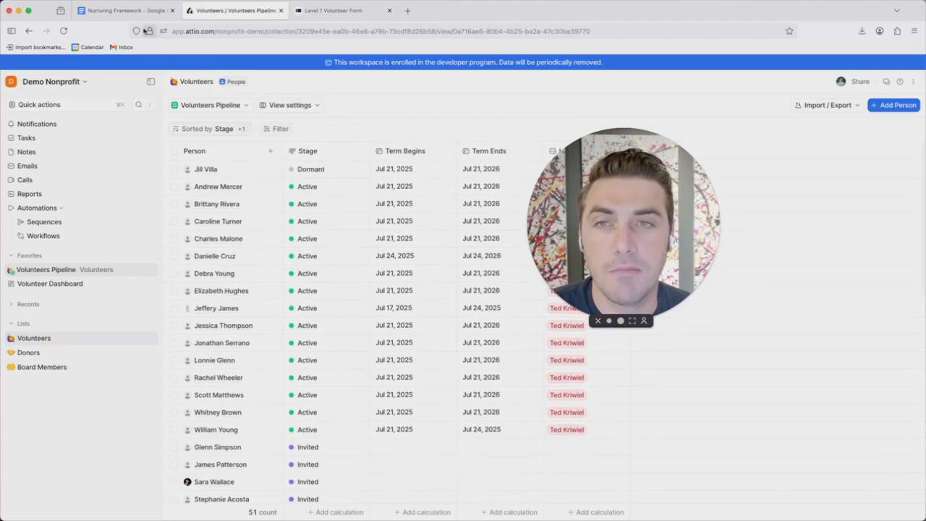
{"action": "left_click", "coordinate": [123, 10]}
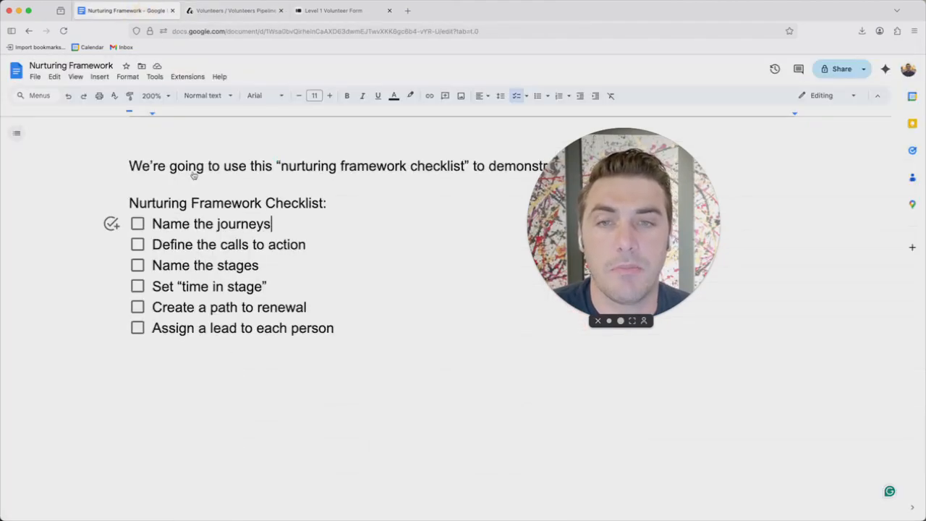
{"action": "left_click", "coordinate": [138, 224]}
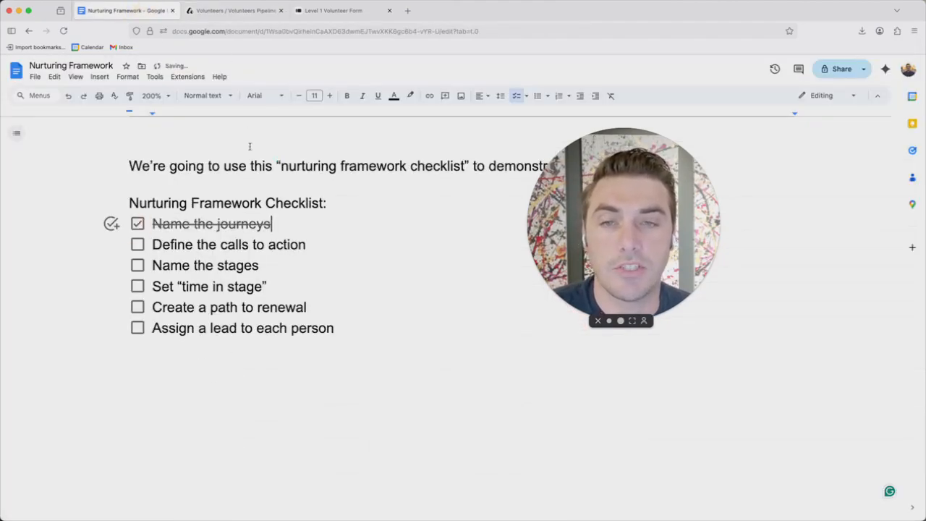
Step: Review the Level 1 Volunteer Form alongside the Attio Volunteers pipeline and tick off "Define the calls to action" in the Google Docs checklist
{"action": "left_click", "coordinate": [239, 10]}
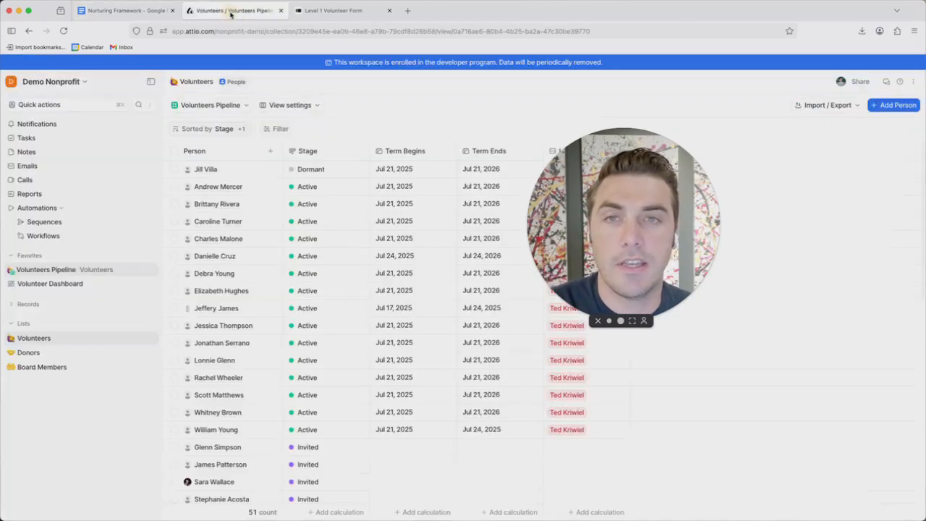
{"action": "left_click", "coordinate": [124, 10]}
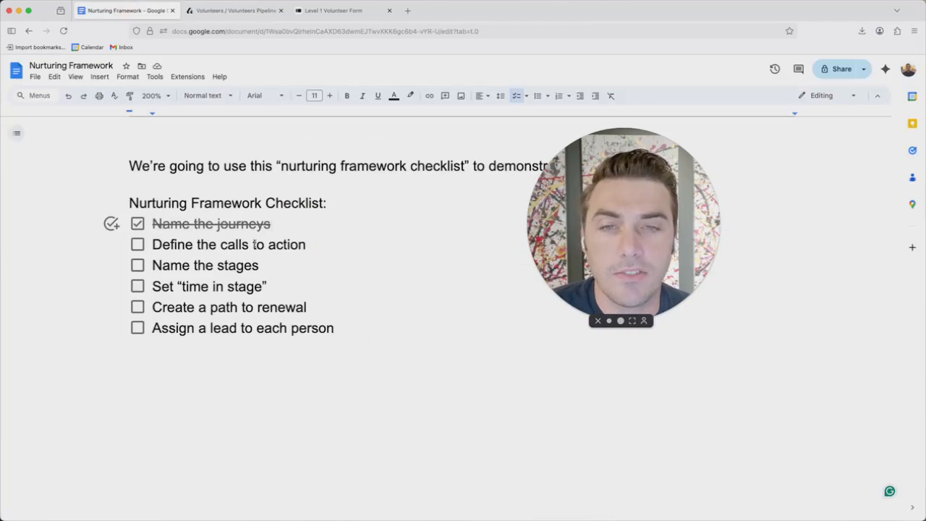
{"action": "left_click", "coordinate": [217, 12]}
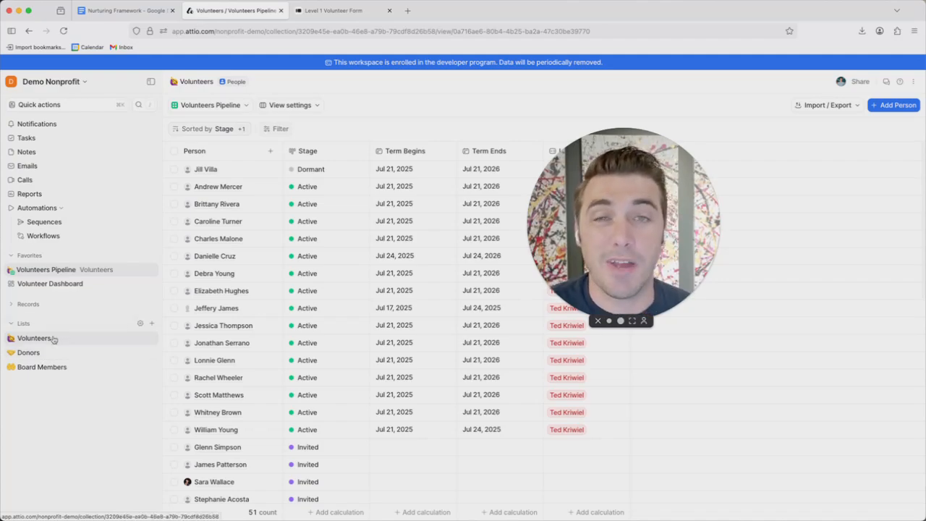
{"action": "left_click", "coordinate": [336, 10]}
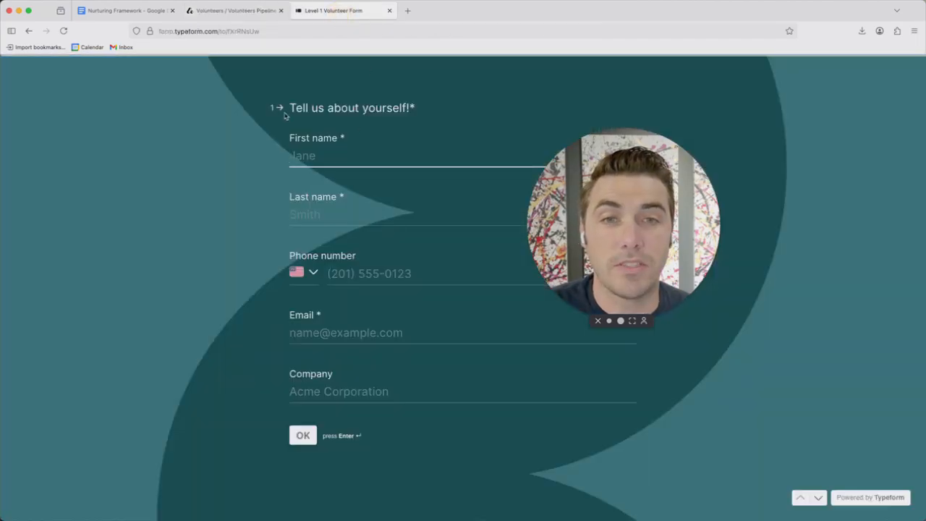
{"action": "left_click", "coordinate": [235, 11]}
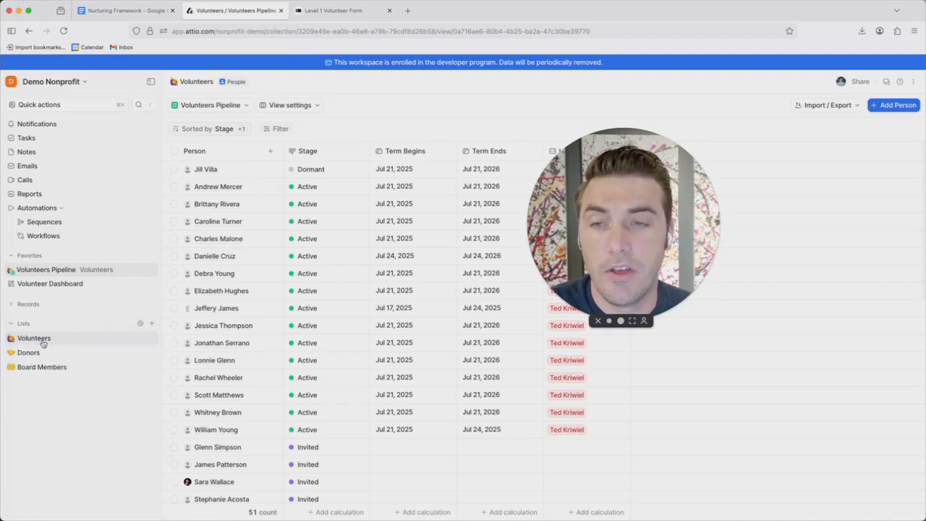
{"action": "left_click", "coordinate": [329, 10]}
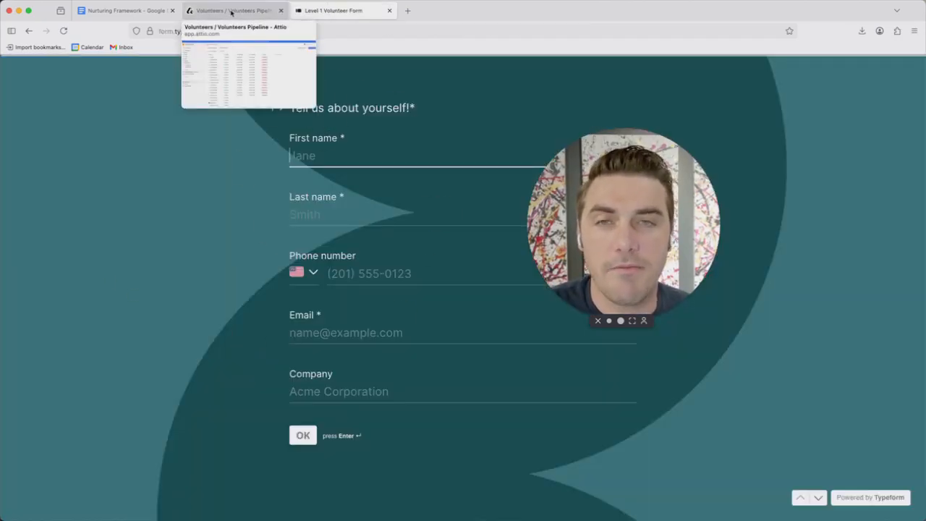
{"action": "left_click", "coordinate": [231, 10]}
{"action": "left_click", "coordinate": [131, 11]}
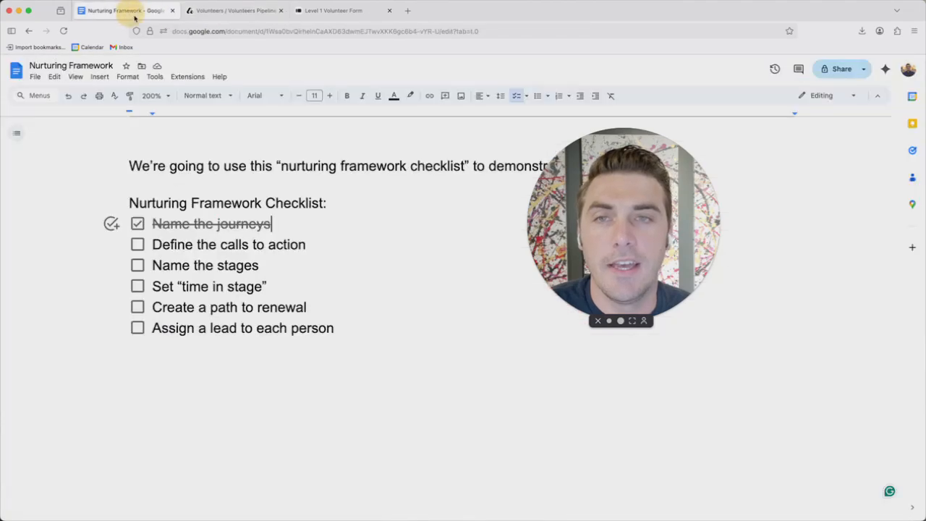
{"action": "left_click", "coordinate": [137, 245]}
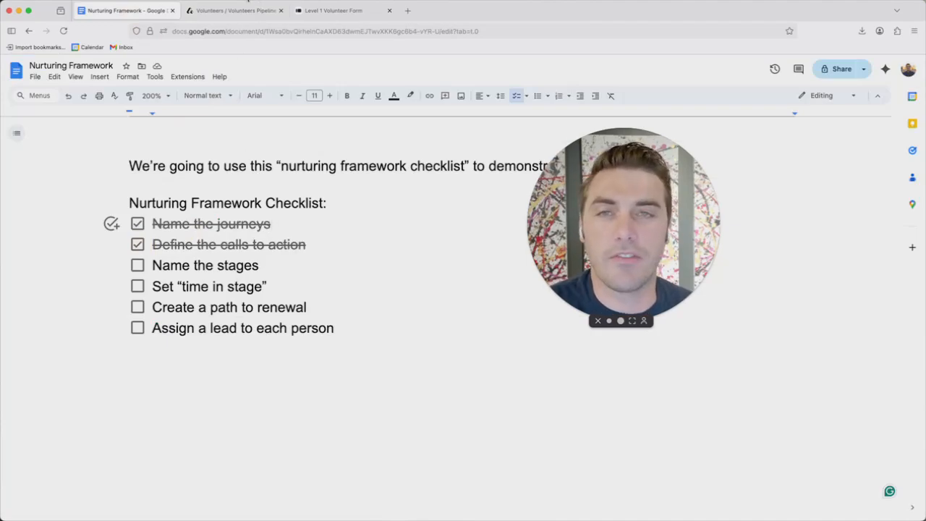
Step: Switch to the Attio Volunteers pipeline and open the stage choices for the dormant volunteer
{"action": "left_click", "coordinate": [241, 12]}
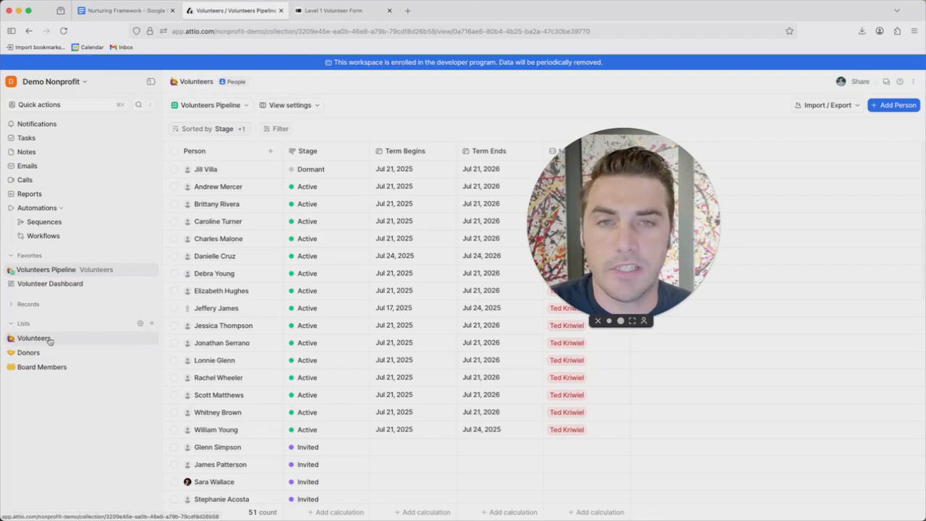
{"action": "left_click", "coordinate": [313, 152]}
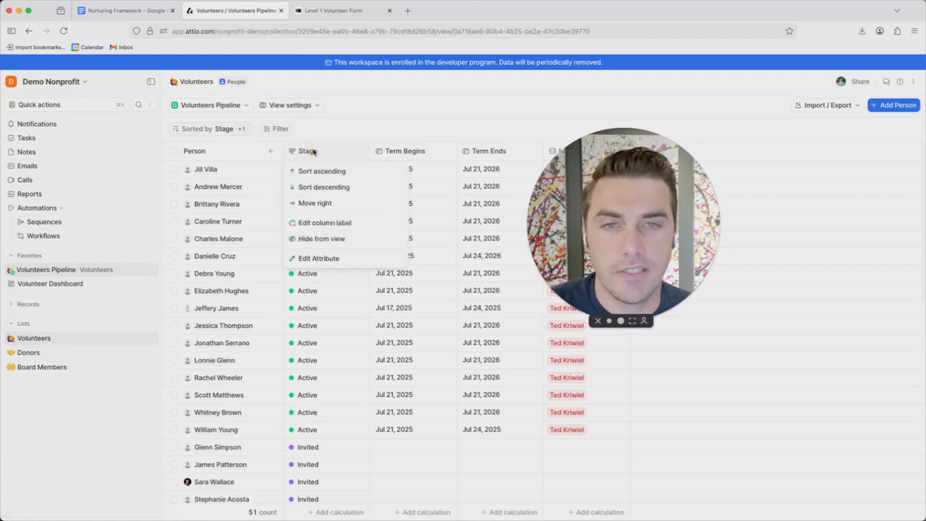
{"action": "left_click", "coordinate": [321, 154]}
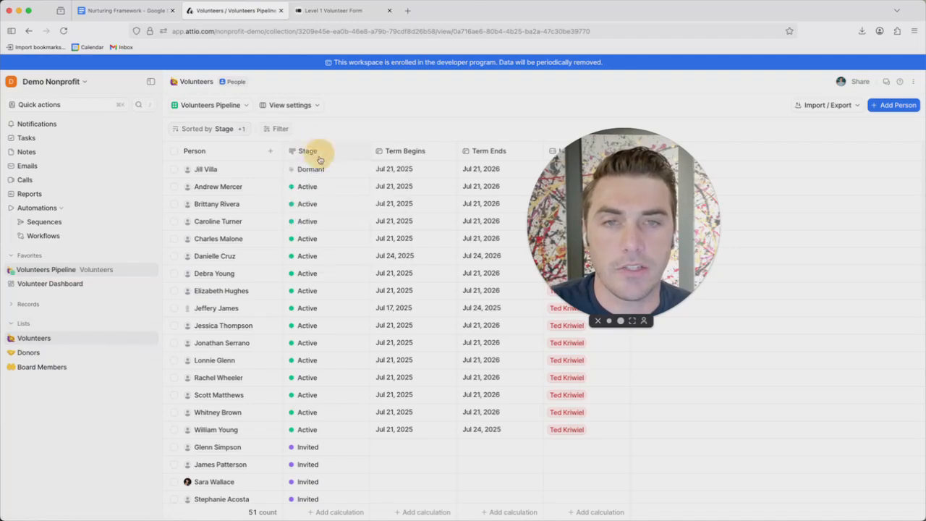
{"action": "left_click", "coordinate": [309, 171]}
{"action": "left_click", "coordinate": [309, 171]}
{"action": "left_click", "coordinate": [309, 171]}
{"action": "left_click", "coordinate": [309, 172]}
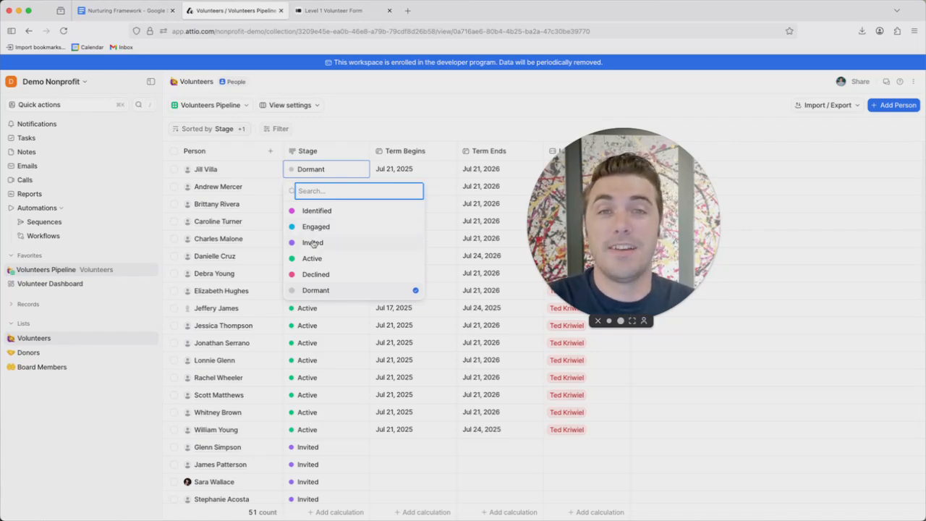
Step: Compare the Level 1 Volunteer Form with the pipeline's stage choices in Attio
{"action": "left_click", "coordinate": [328, 10]}
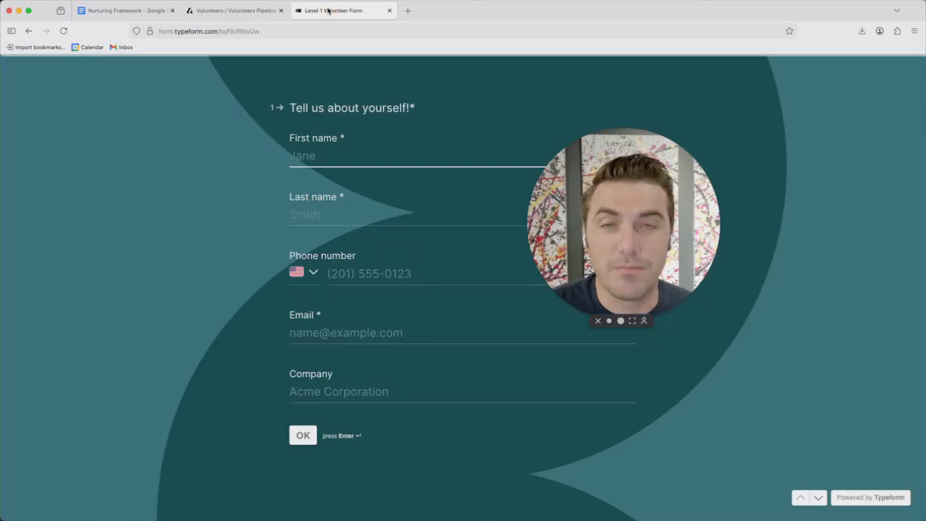
{"action": "left_click", "coordinate": [250, 10]}
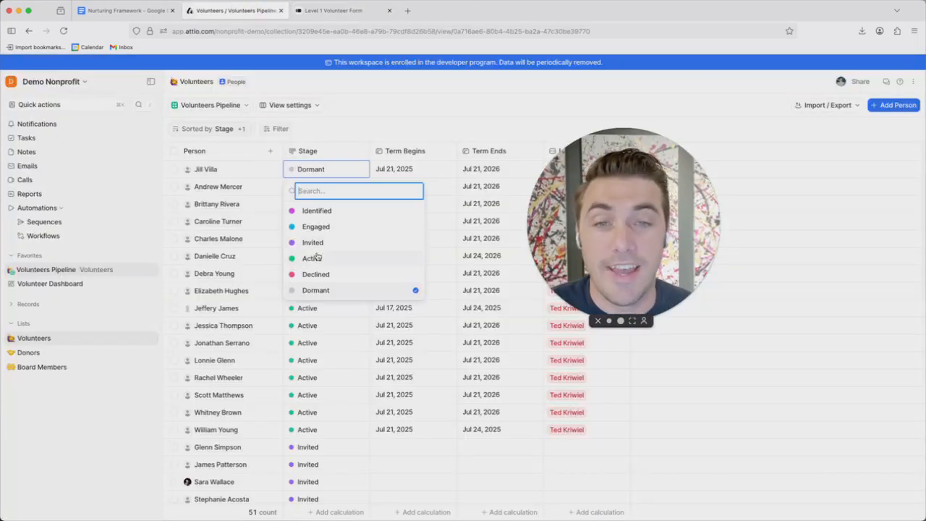
{"action": "left_click", "coordinate": [323, 8]}
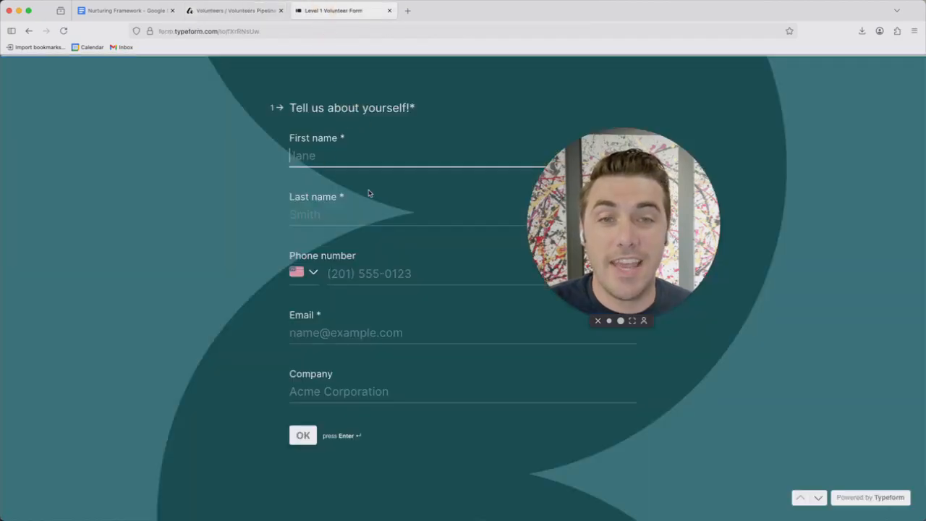
{"action": "left_click", "coordinate": [250, 10]}
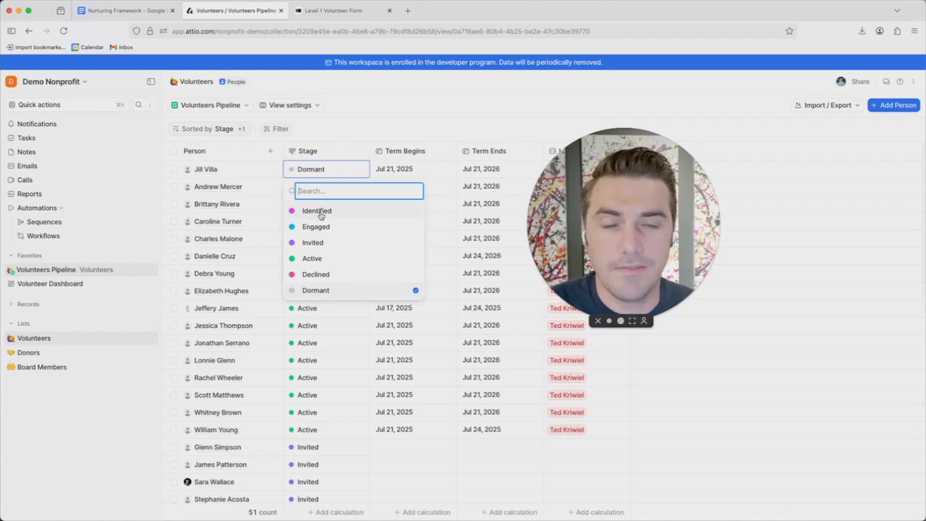
Step: Review the dormant volunteer's stage choices without changing the stage and tick off "Name the stages" in the Google Docs checklist
{"action": "left_click", "coordinate": [291, 164]}
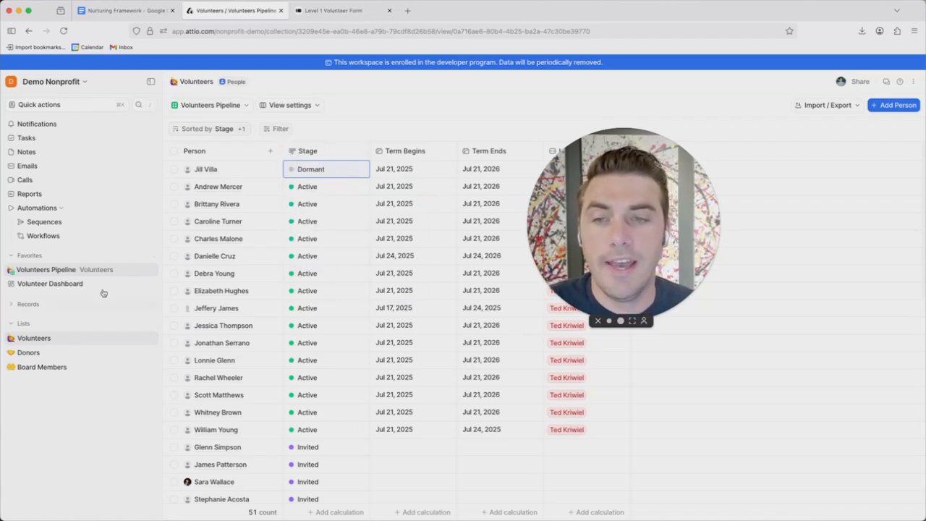
{"action": "left_click", "coordinate": [300, 170]}
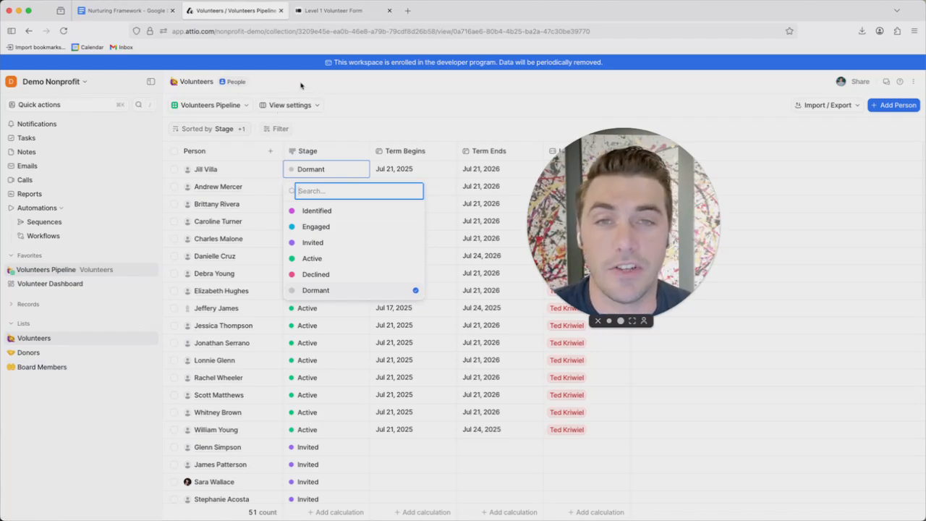
{"action": "key", "text": "Escape"}
{"action": "left_click", "coordinate": [133, 12]}
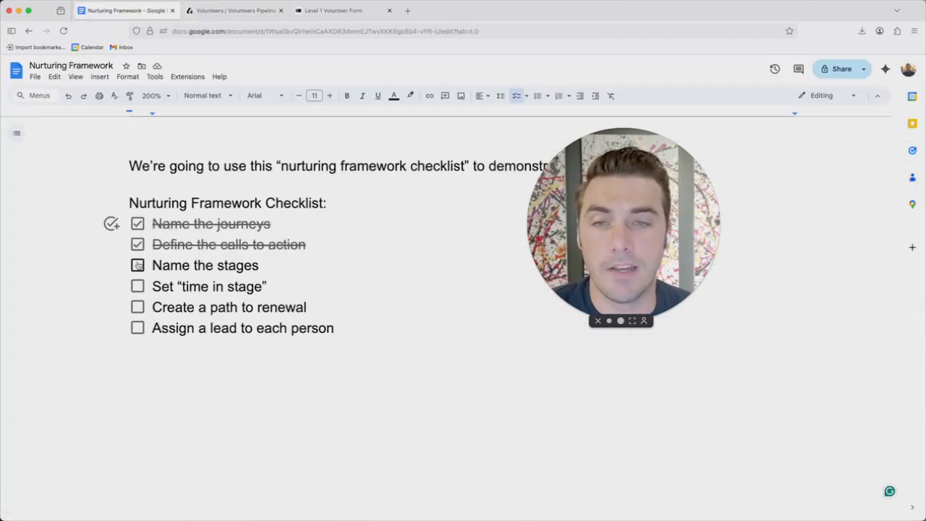
{"action": "left_click", "coordinate": [137, 266]}
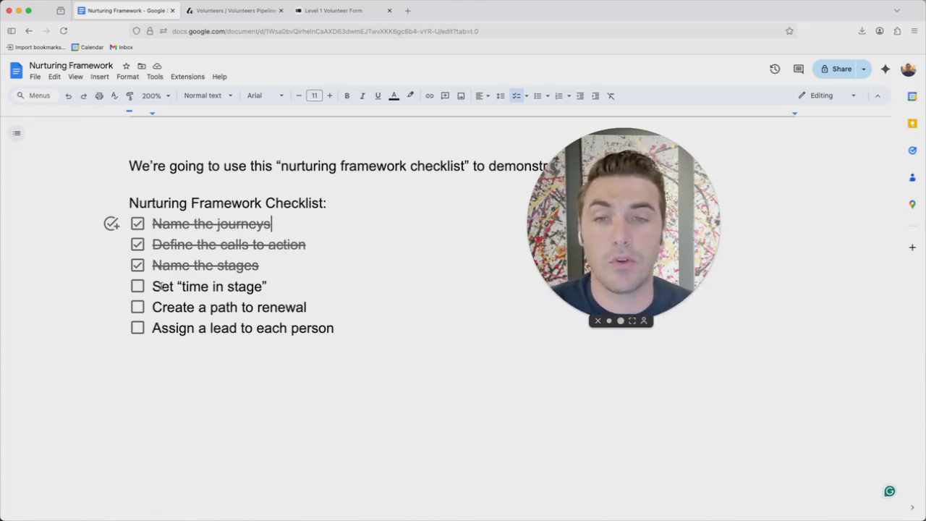
Step: Open the Stage attribute of the Attio Volunteers pipeline for editing and expand its list of statuses
{"action": "left_click", "coordinate": [232, 10]}
{"action": "left_click", "coordinate": [313, 170]}
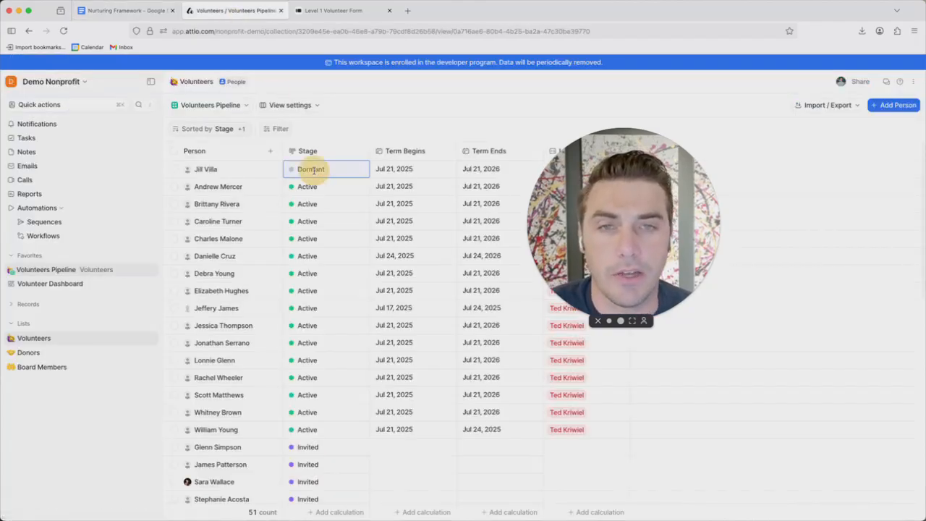
{"action": "left_click", "coordinate": [313, 170]}
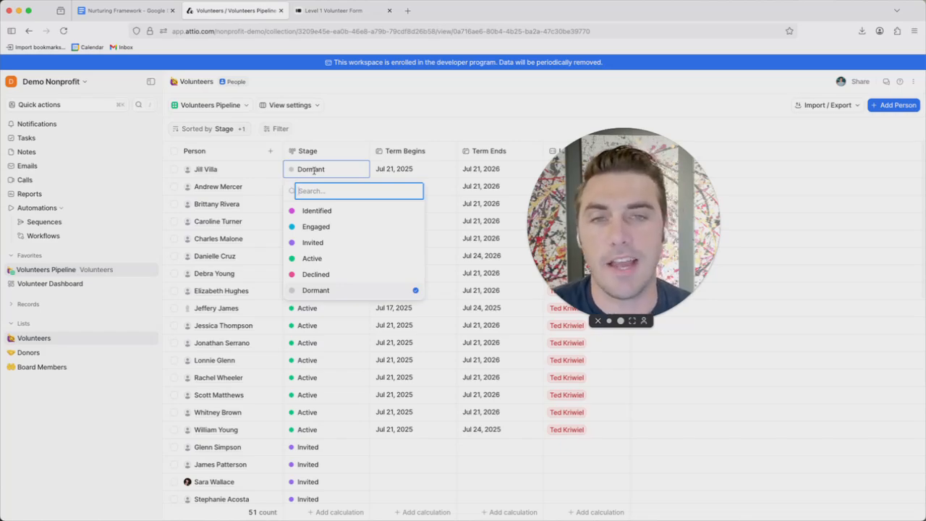
{"action": "left_click", "coordinate": [308, 151]}
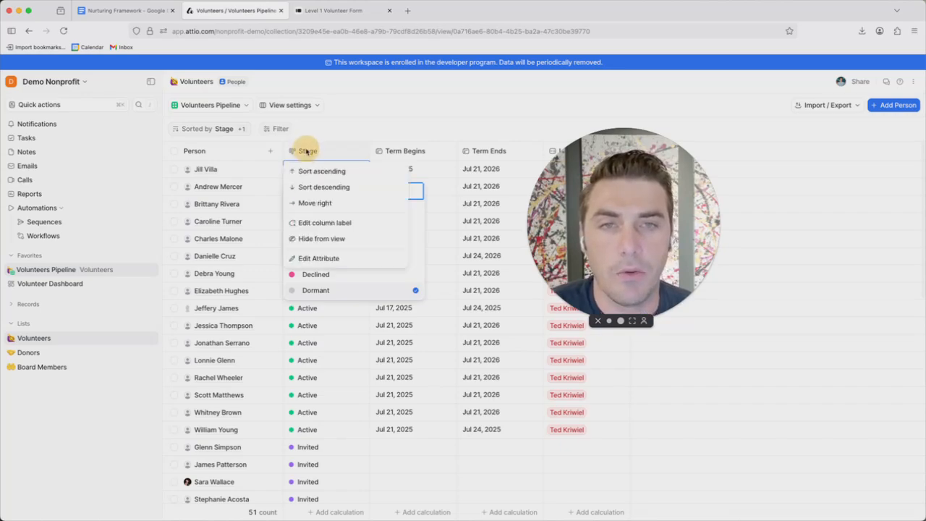
{"action": "left_click", "coordinate": [324, 260]}
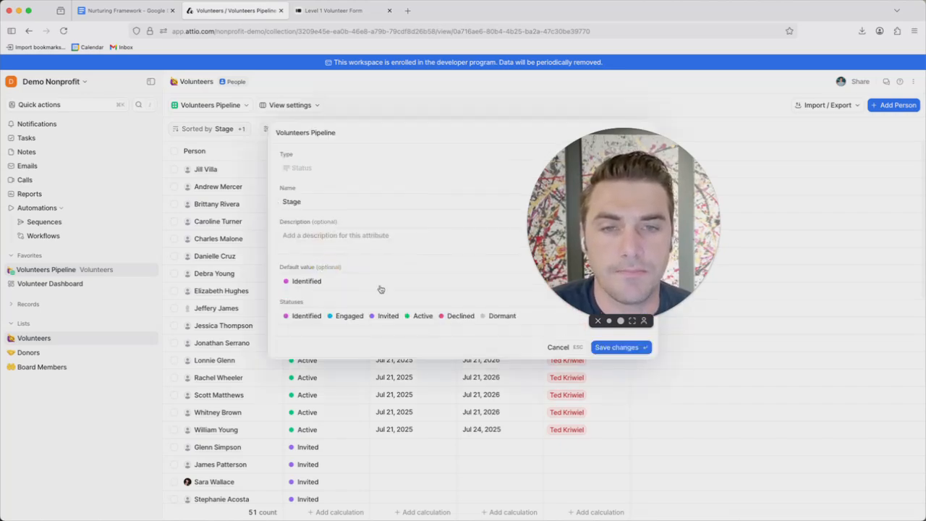
{"action": "left_click", "coordinate": [524, 317]}
Step: Review the time-in-status settings of the Identified, Engaged, Invited and Active statuses and close the Stage attribute without saving changes
{"action": "left_click", "coordinate": [384, 335]}
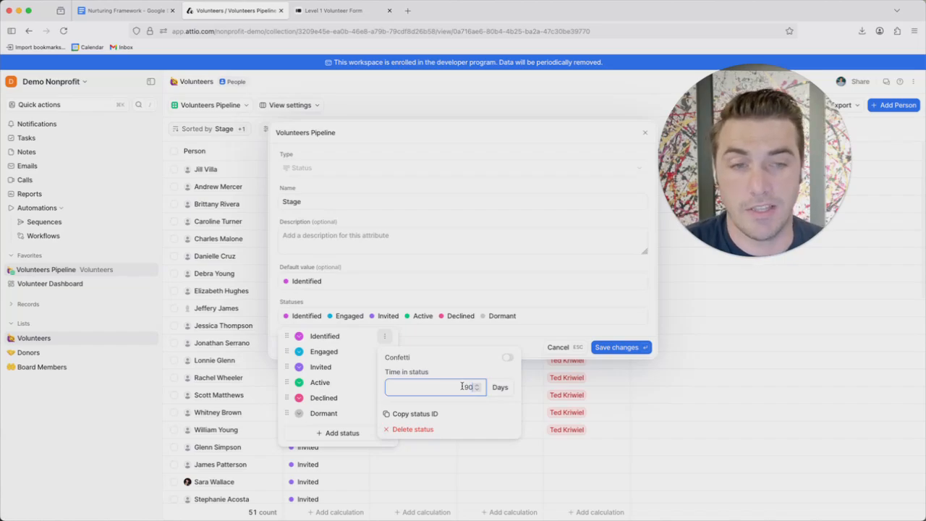
{"action": "left_click", "coordinate": [366, 351]}
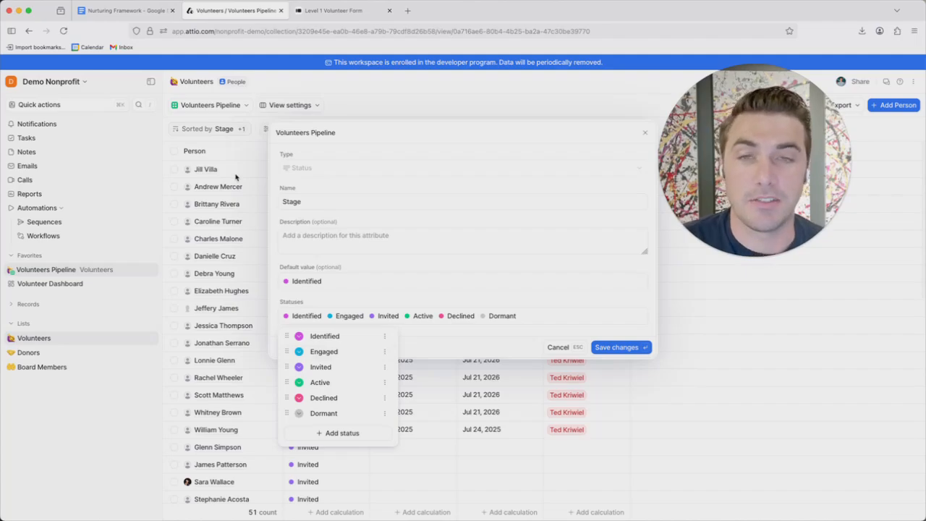
{"action": "left_click", "coordinate": [385, 352]}
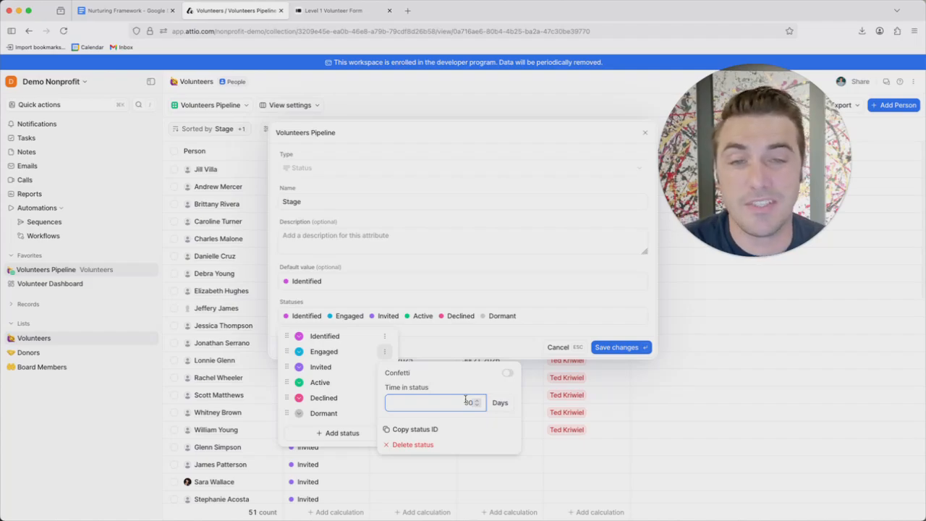
{"action": "left_click", "coordinate": [333, 369]}
{"action": "left_click", "coordinate": [385, 368]}
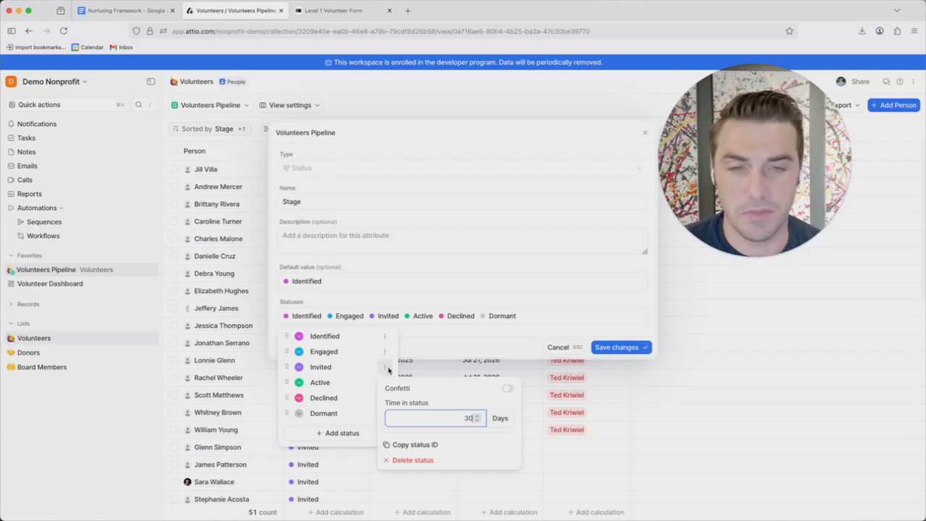
{"action": "left_click", "coordinate": [376, 382]}
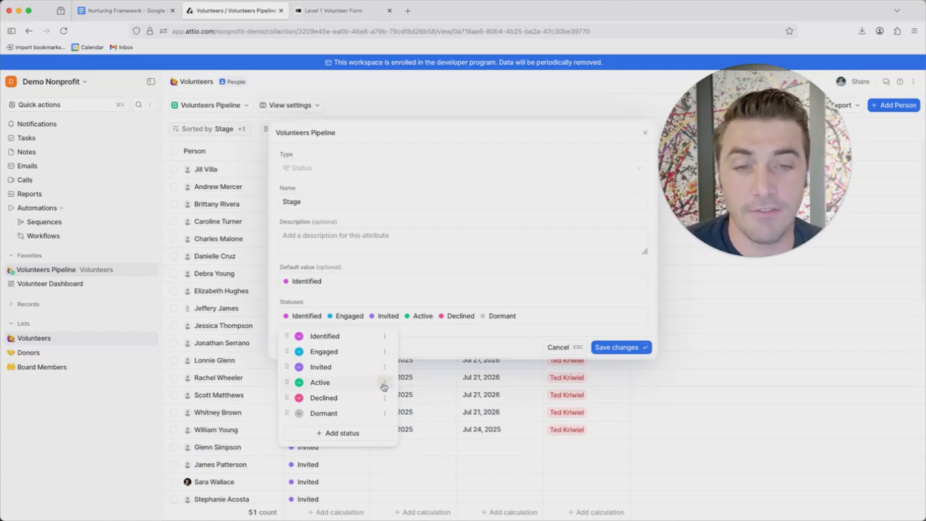
{"action": "left_click", "coordinate": [384, 382]}
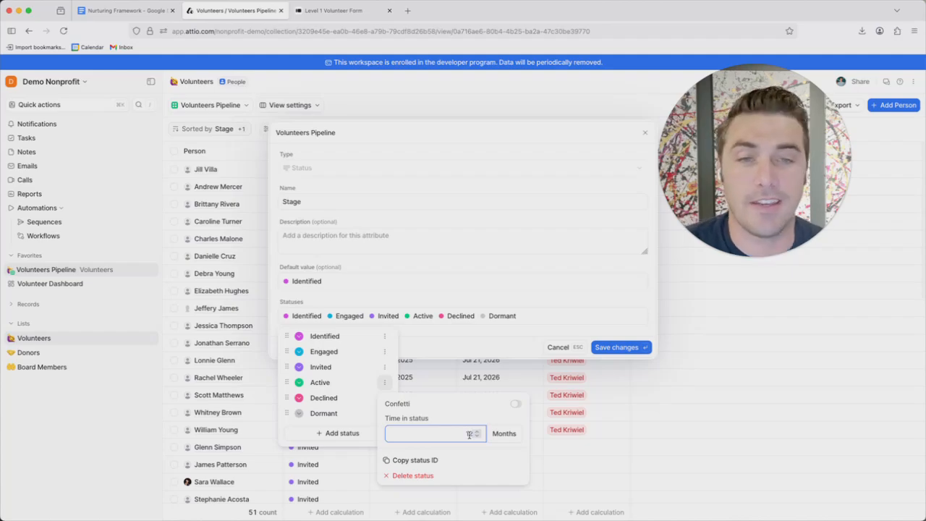
{"action": "left_click", "coordinate": [384, 382]}
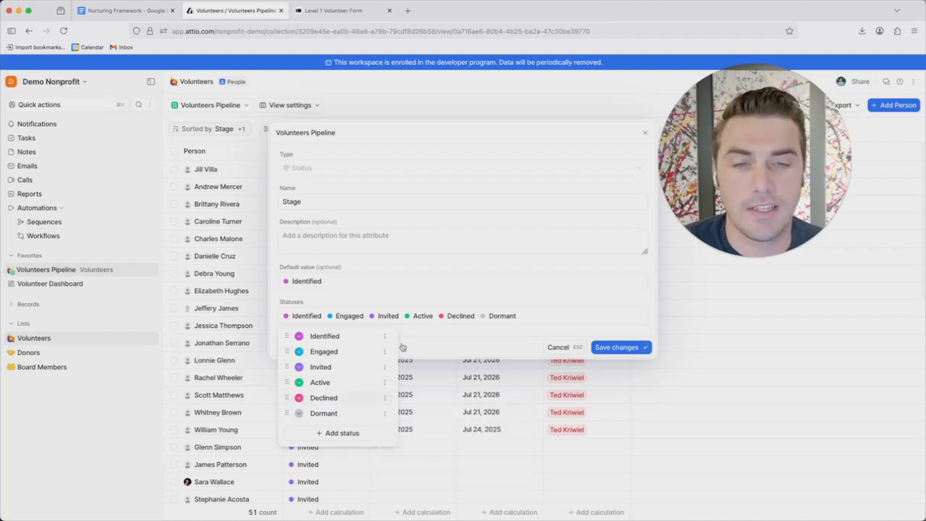
{"action": "left_click", "coordinate": [644, 134]}
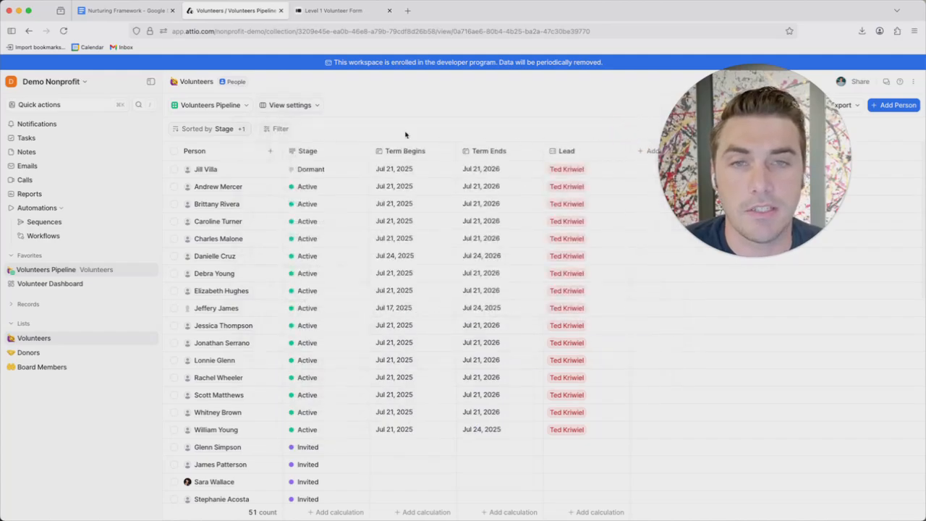
Step: In the Volunteer Kanban view, move the first Identified volunteer to Engaged and the first Invited volunteer to Active
{"action": "left_click", "coordinate": [224, 106]}
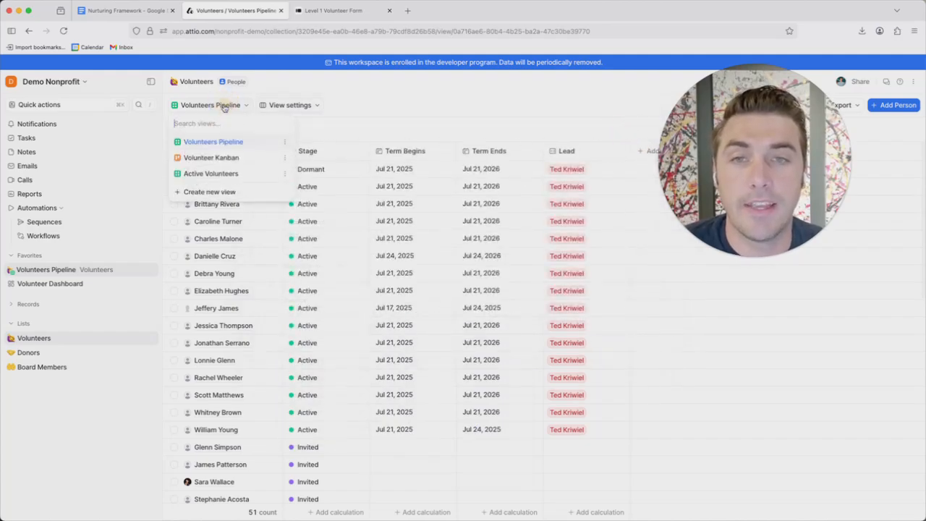
{"action": "left_click", "coordinate": [211, 157]}
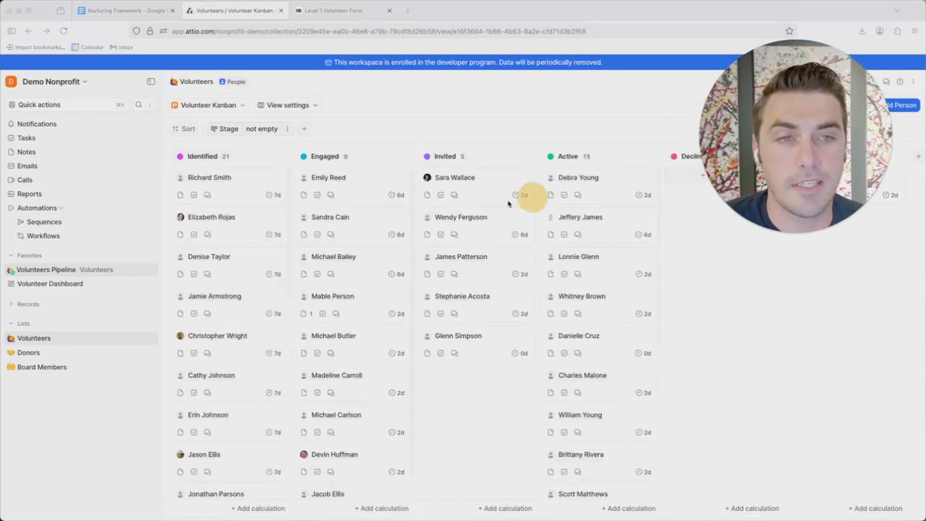
{"action": "left_click", "coordinate": [229, 186]}
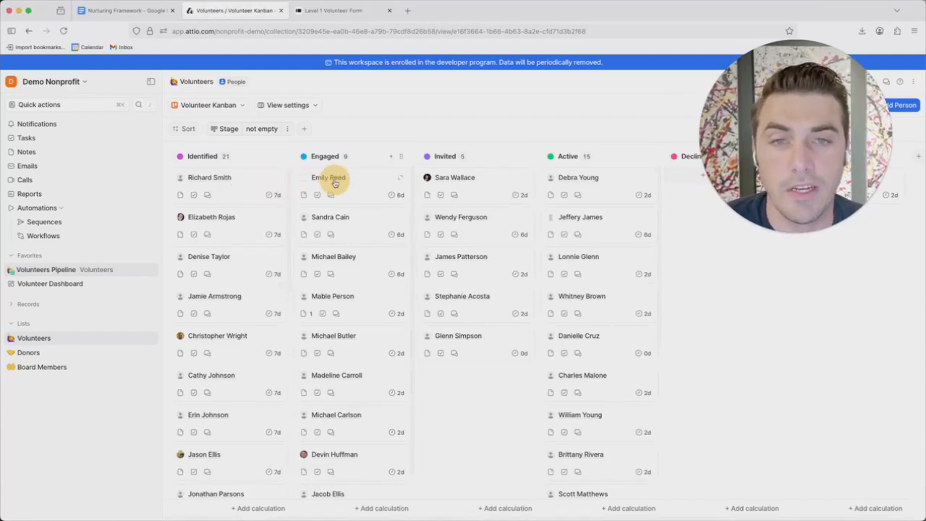
{"action": "left_click_drag", "start_coordinate": [239, 185], "coordinate": [365, 181]}
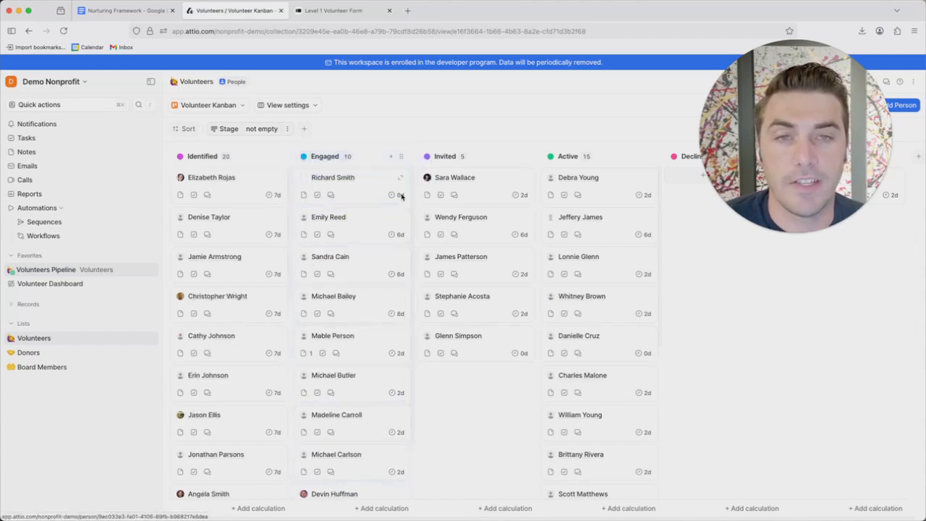
{"action": "mouse_move", "coordinate": [399, 195]}
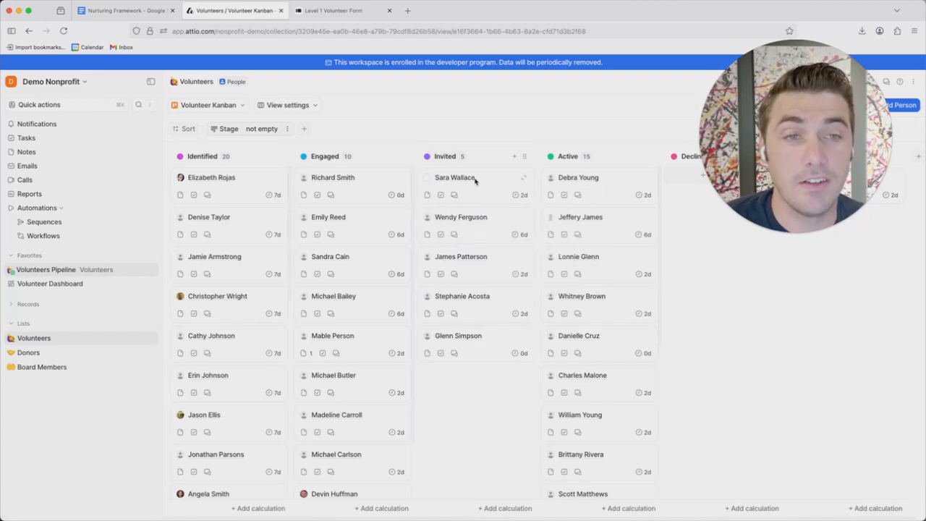
{"action": "left_click_drag", "start_coordinate": [469, 188], "coordinate": [568, 186]}
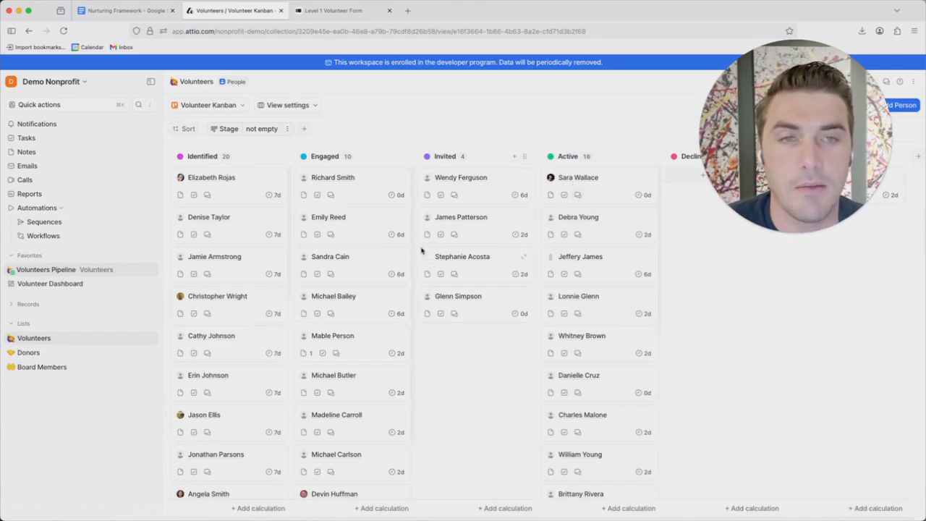
Step: Switch to the Google Docs checklist and tick off Set "time in stage"
{"action": "left_click", "coordinate": [224, 106]}
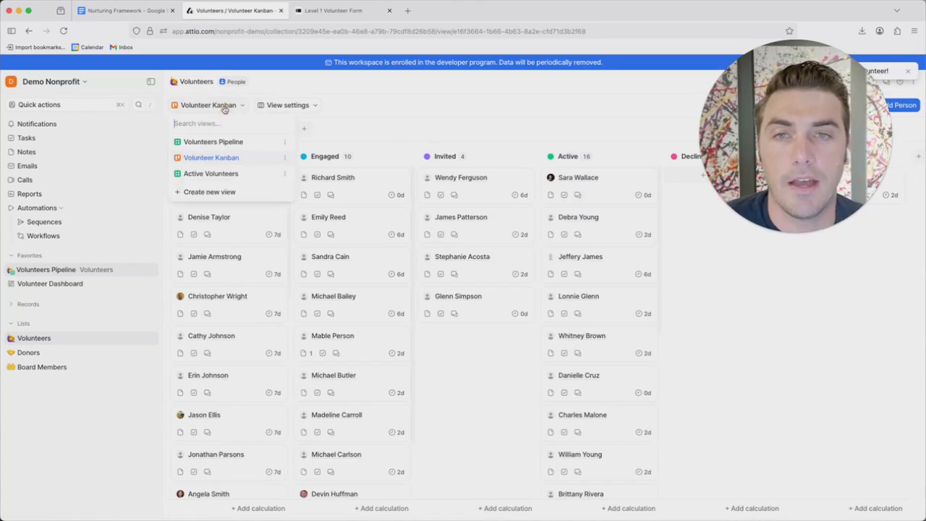
{"action": "left_click", "coordinate": [116, 10]}
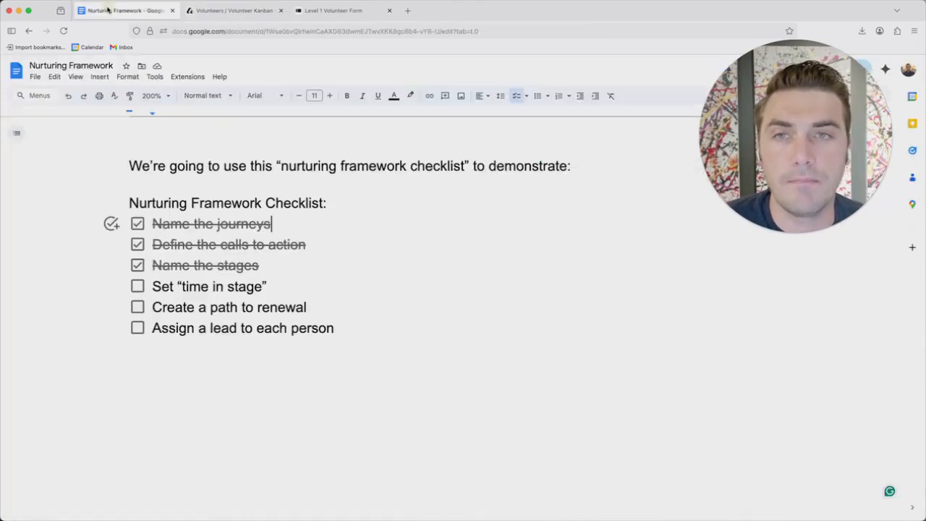
{"action": "left_click", "coordinate": [138, 286]}
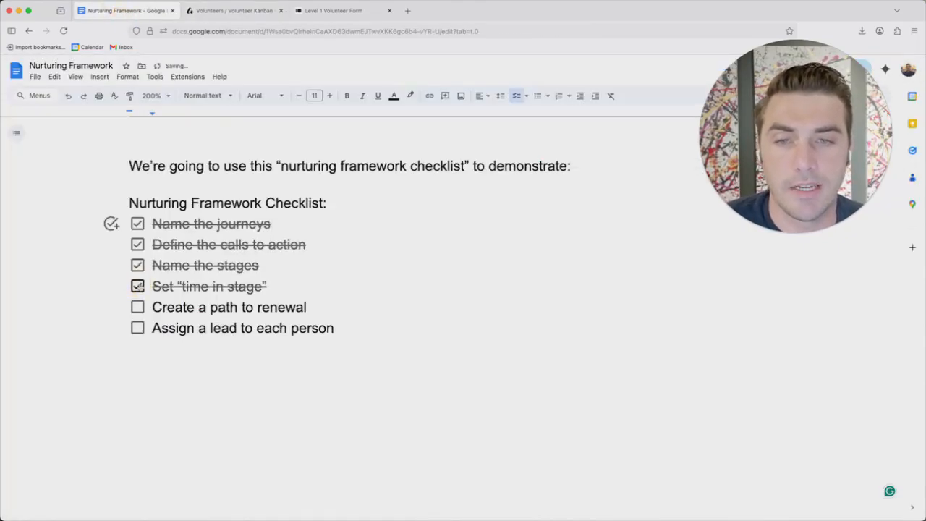
Step: Switch back to Attio and show the volunteers list in the Volunteers Pipeline view
{"action": "left_click", "coordinate": [231, 10]}
{"action": "left_click", "coordinate": [209, 107]}
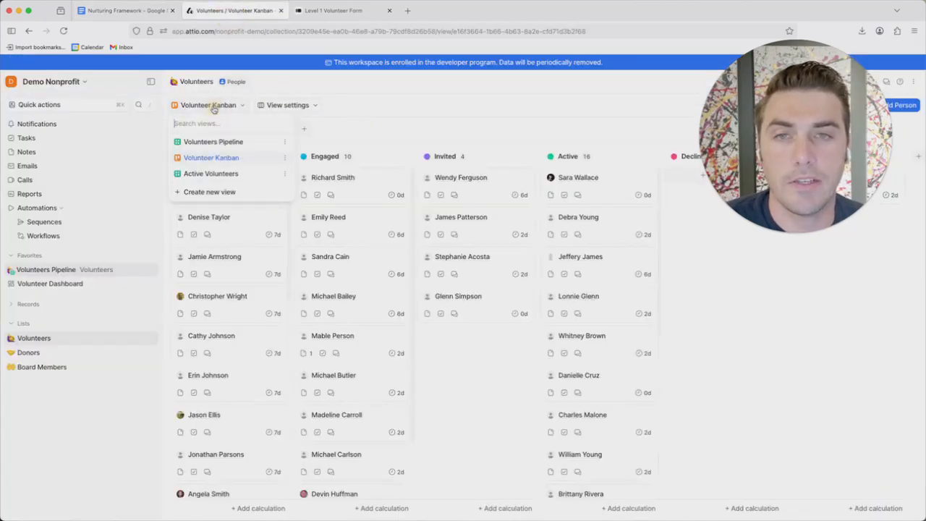
{"action": "left_click", "coordinate": [206, 141]}
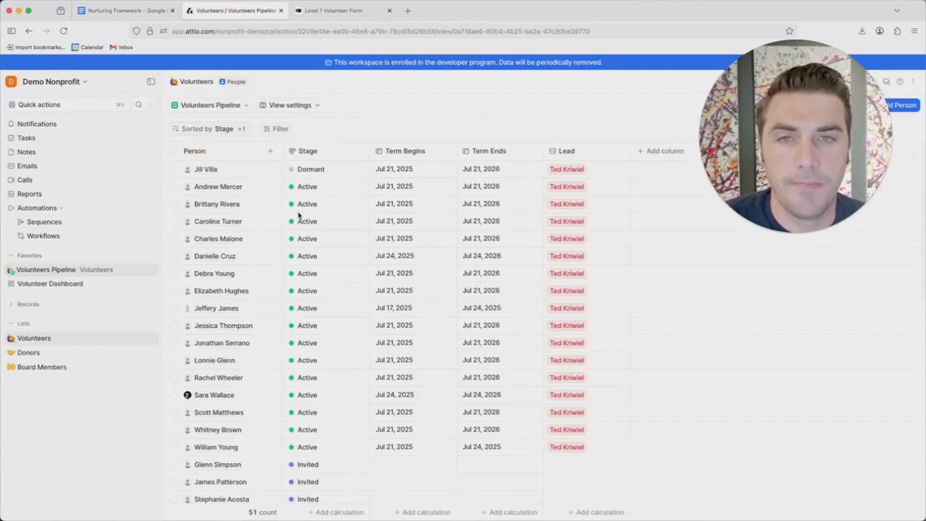
Step: Look at the Active Volunteers view and return to the Volunteers Pipeline view
{"action": "left_click", "coordinate": [222, 106]}
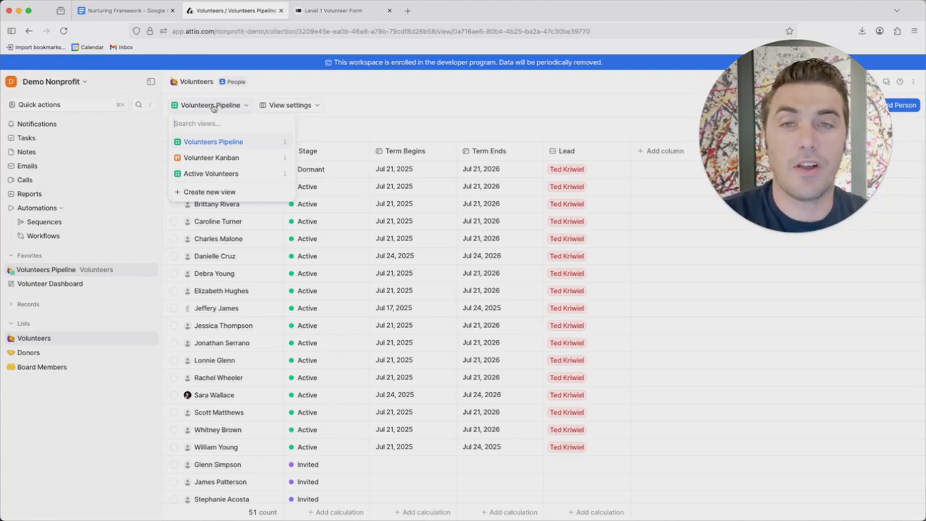
{"action": "left_click", "coordinate": [213, 173]}
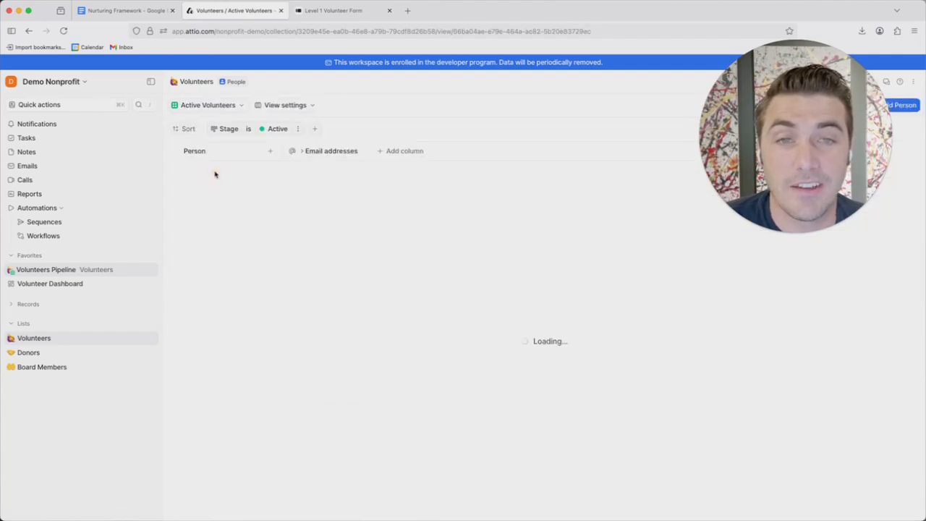
{"action": "left_click", "coordinate": [209, 107]}
{"action": "left_click", "coordinate": [206, 140]}
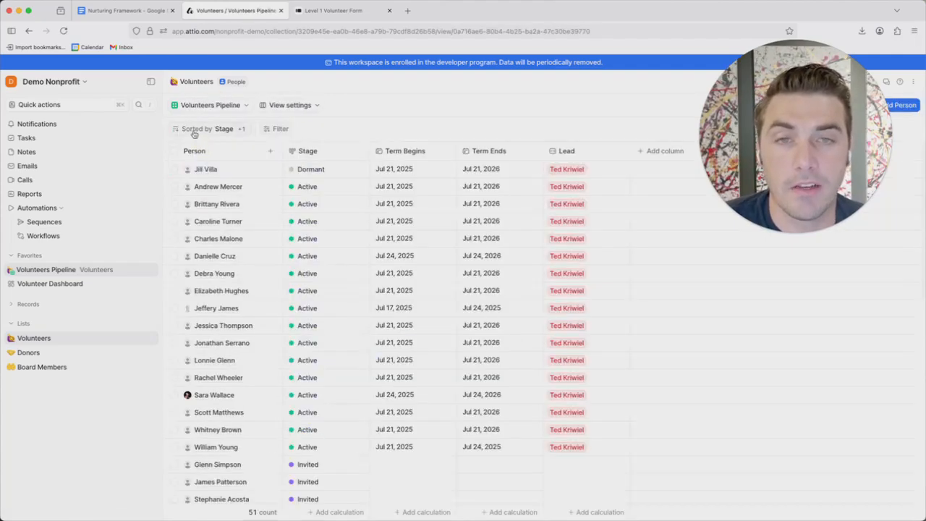
Step: Set the stage of the last Invited volunteer in the pipeline to Active
{"action": "scroll", "coordinate": [343, 215], "scroll_direction": "down", "scroll_amount": 6}
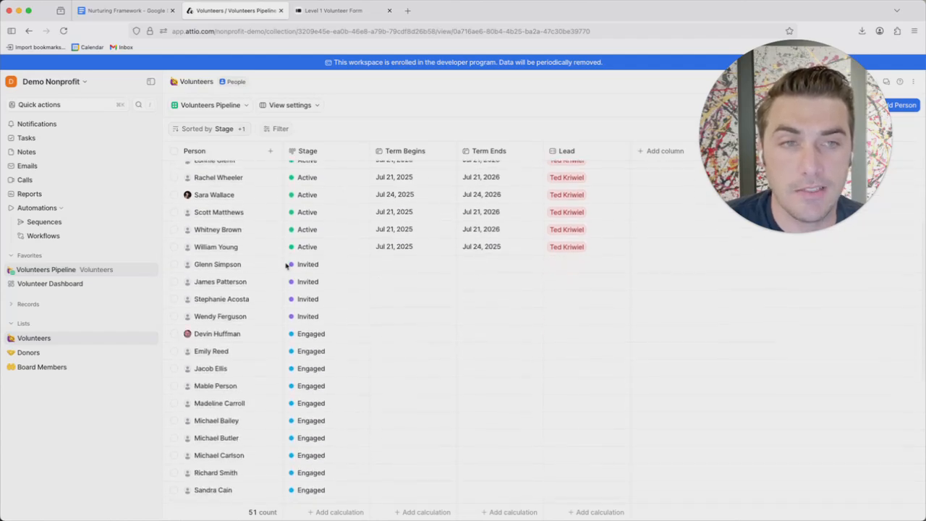
{"action": "scroll", "coordinate": [319, 204], "scroll_direction": "down", "scroll_amount": 3}
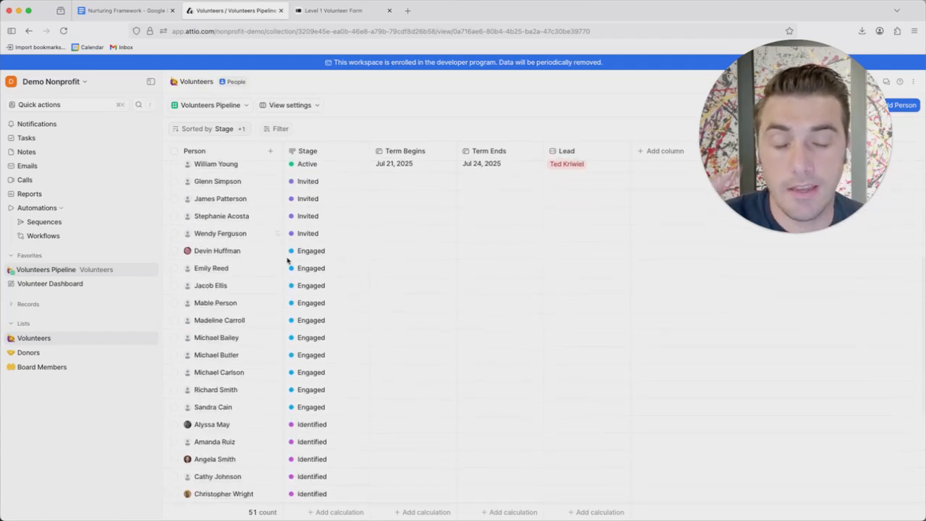
{"action": "mouse_move", "coordinate": [227, 235]}
{"action": "scroll", "coordinate": [227, 235], "scroll_direction": "up", "scroll_amount": 1}
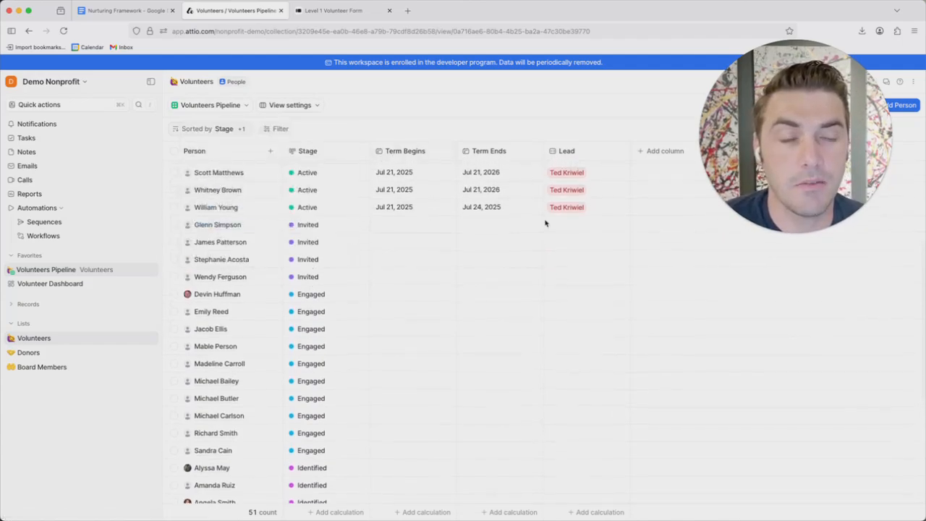
{"action": "left_click", "coordinate": [300, 278]}
{"action": "left_click", "coordinate": [300, 279]}
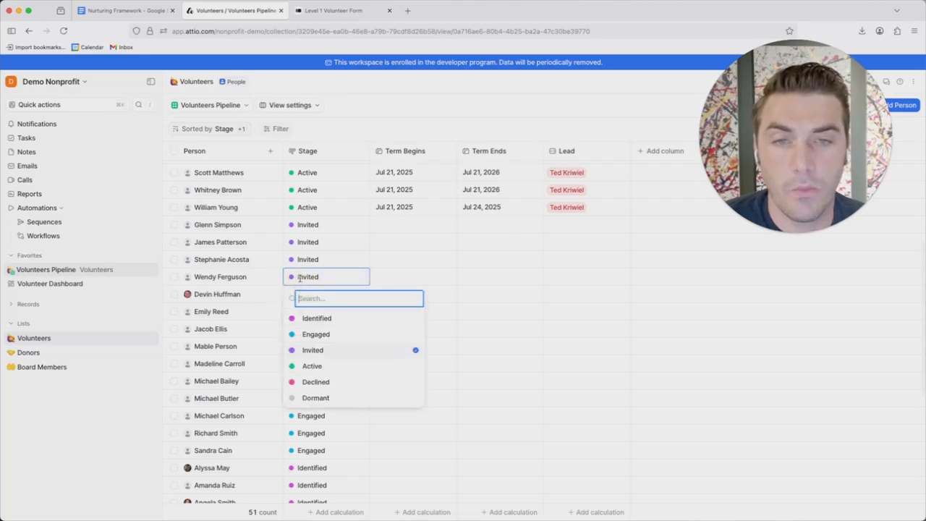
{"action": "left_click", "coordinate": [311, 366]}
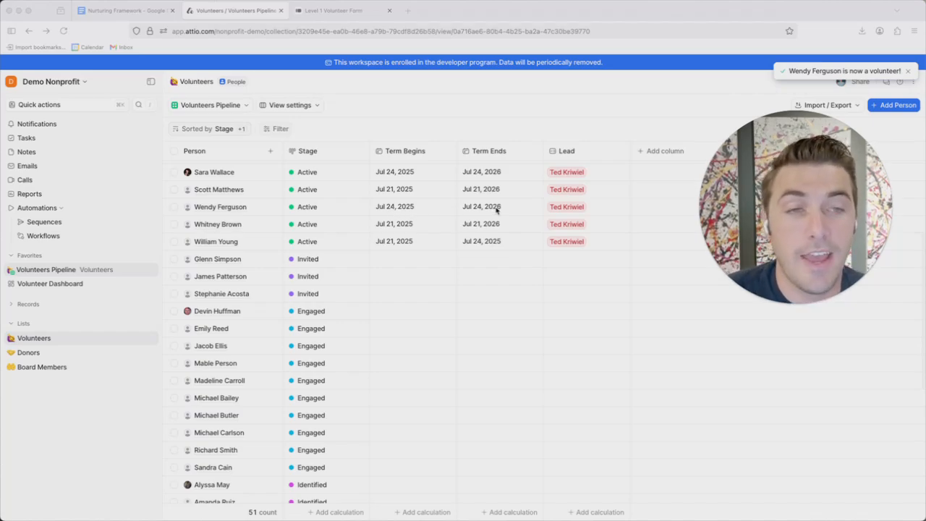
Step: Review the lead choices for the newly activated volunteer without changing the assigned lead
{"action": "left_click", "coordinate": [588, 209]}
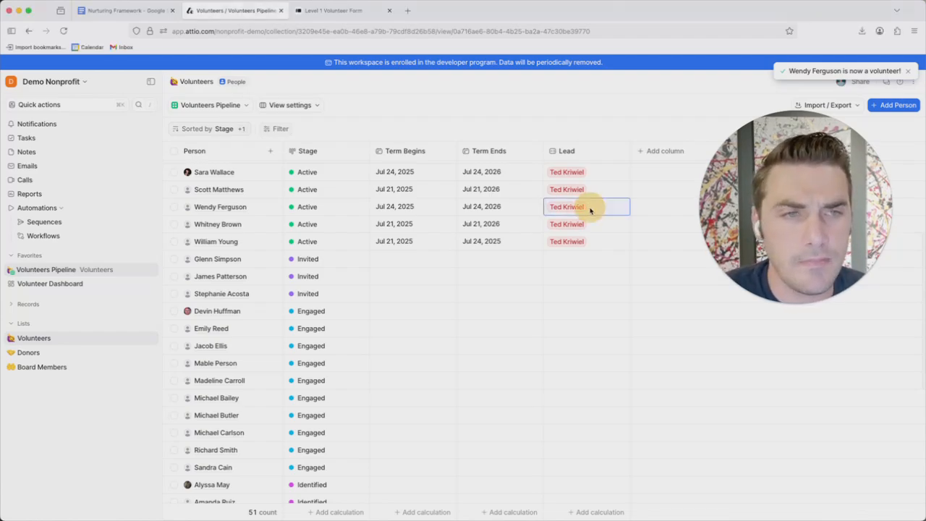
{"action": "left_click", "coordinate": [595, 210]}
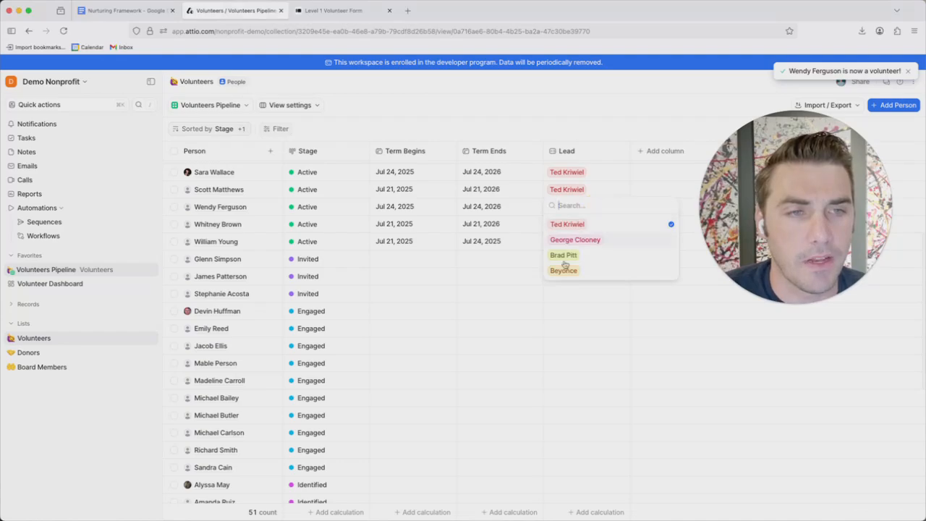
{"action": "left_click", "coordinate": [405, 276]}
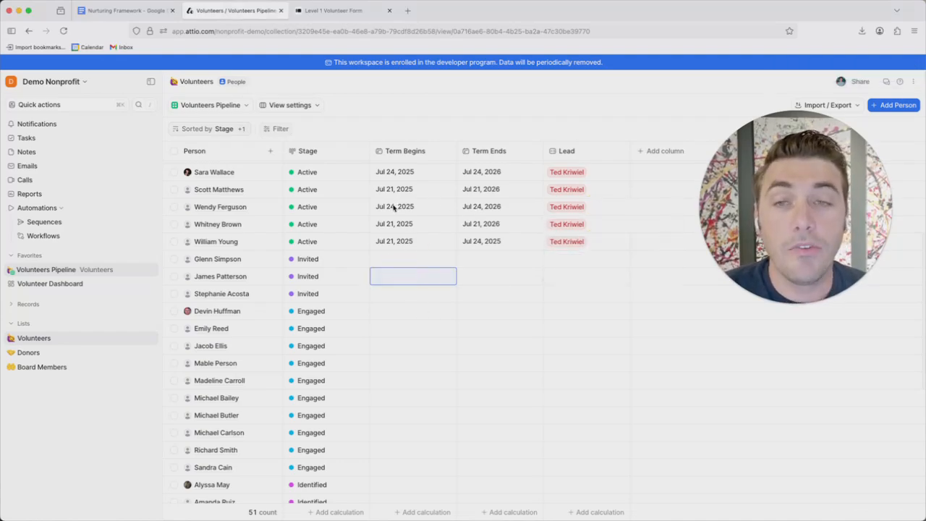
Step: Look over the Attio workflows alongside the remaining Google Docs checklist items and reopen the Volunteers Pipeline
{"action": "left_click", "coordinate": [34, 236]}
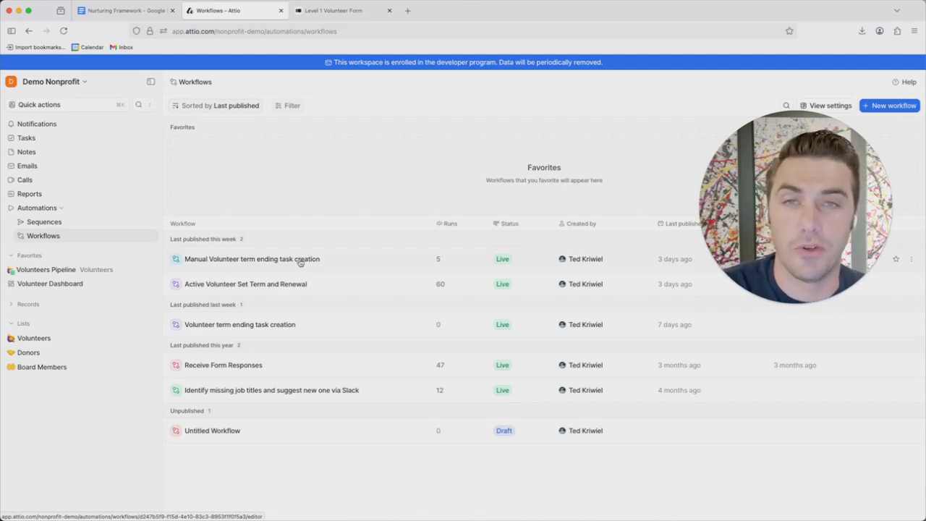
{"action": "left_click", "coordinate": [127, 13]}
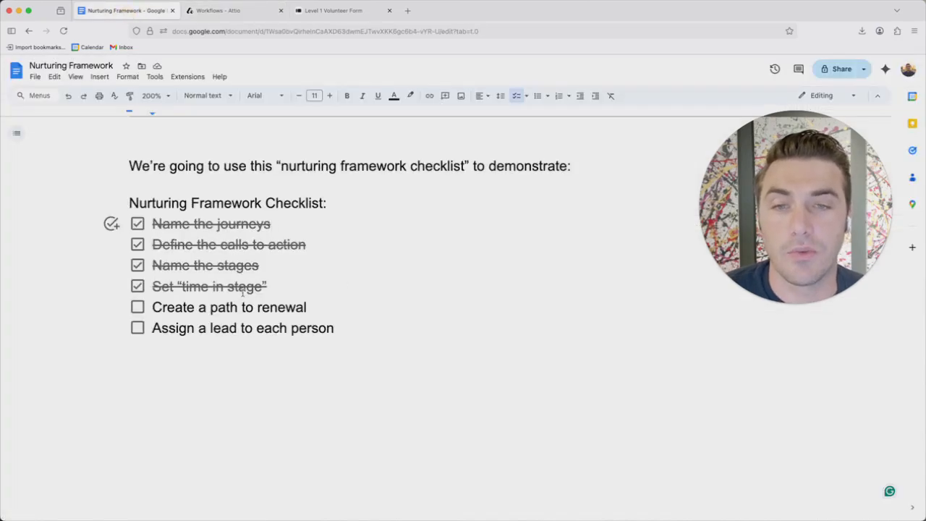
{"action": "left_click", "coordinate": [221, 10]}
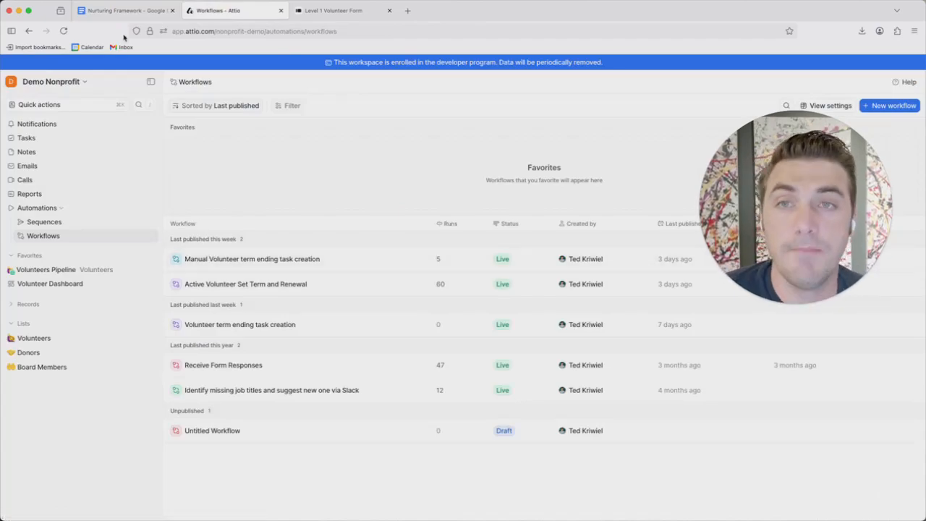
{"action": "left_click", "coordinate": [126, 11]}
{"action": "left_click", "coordinate": [217, 11]}
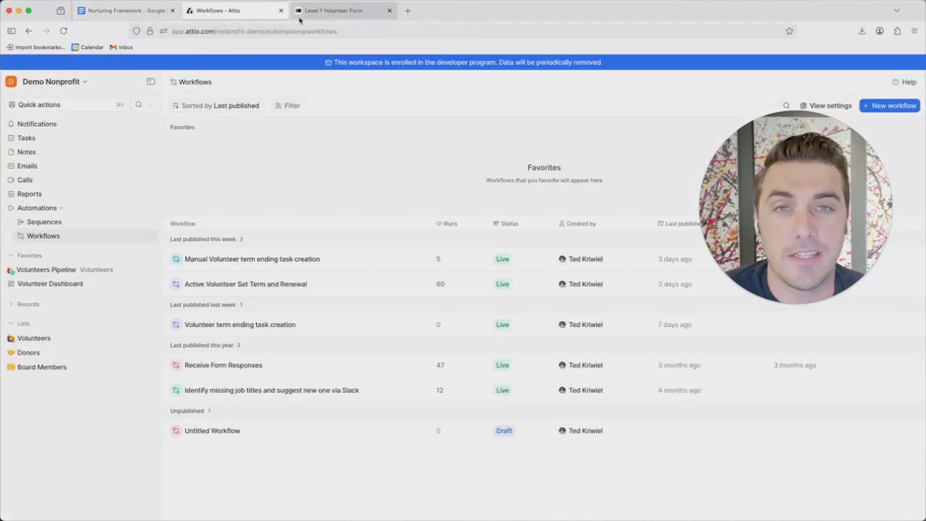
{"action": "left_click", "coordinate": [58, 268]}
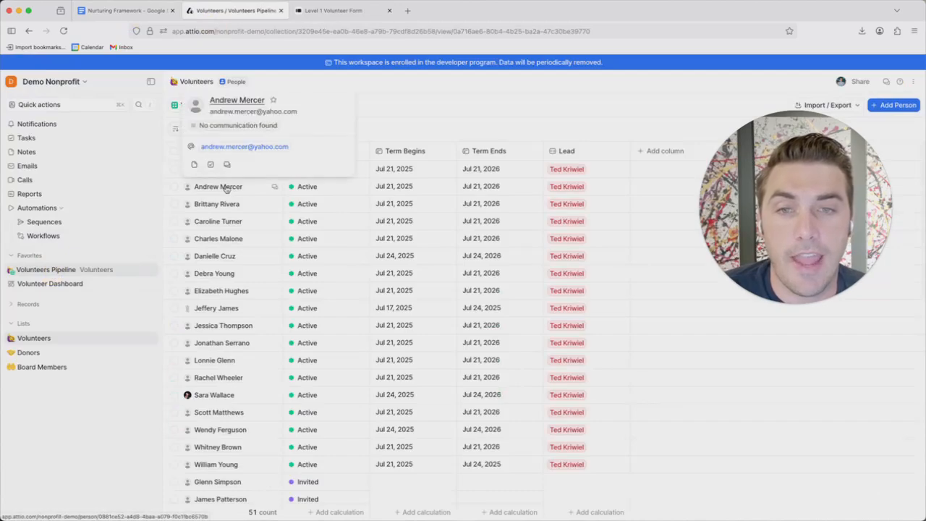
Step: Set the Term Ends date of the first Active volunteer in the pipeline to Jul 24, 2025
{"action": "left_click", "coordinate": [495, 187]}
{"action": "left_click", "coordinate": [492, 184]}
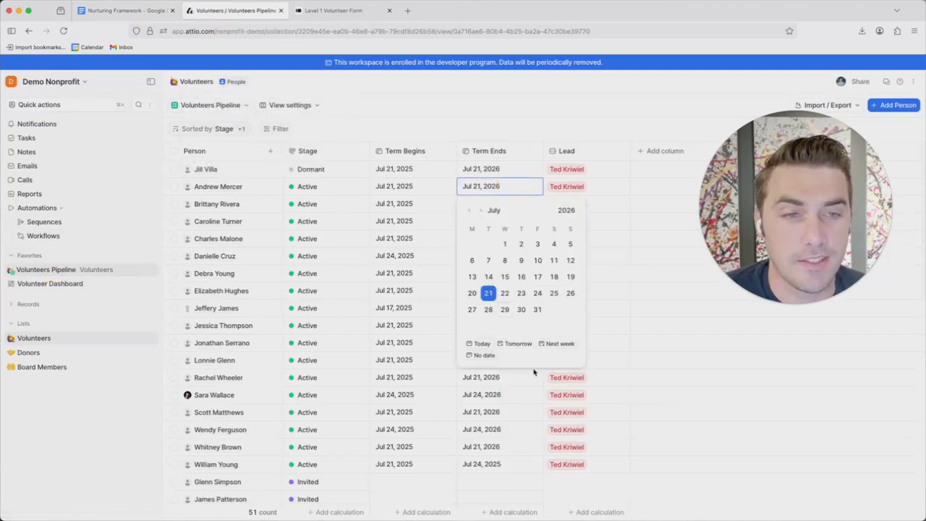
{"action": "left_click", "coordinate": [571, 212]}
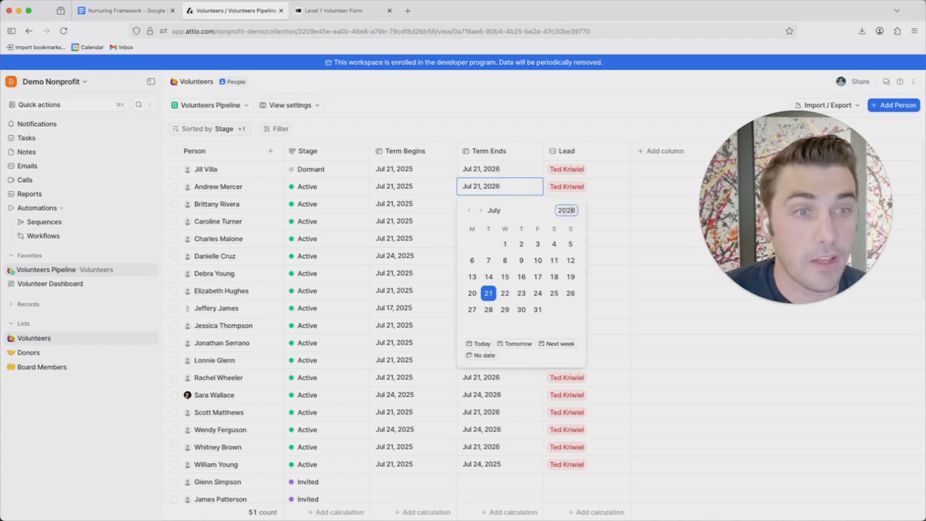
{"action": "type", "text": "2025"}
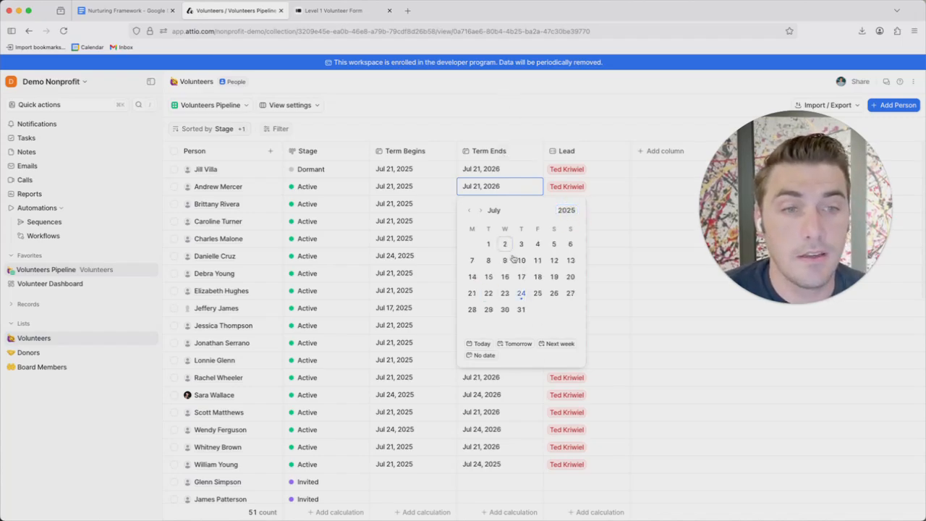
{"action": "left_click", "coordinate": [521, 293]}
{"action": "left_click", "coordinate": [471, 134]}
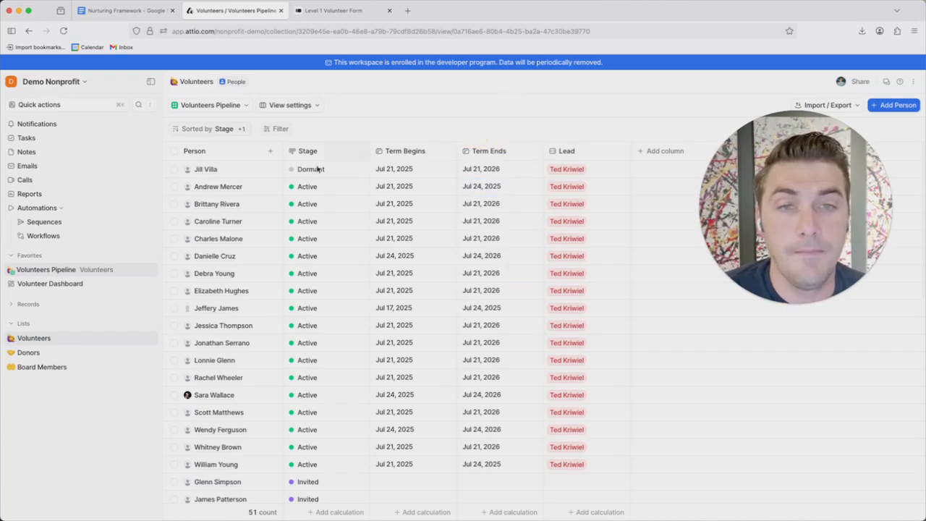
Step: Move the volunteer whose term end date was just changed back to the Invited stage
{"action": "left_click", "coordinate": [301, 188]}
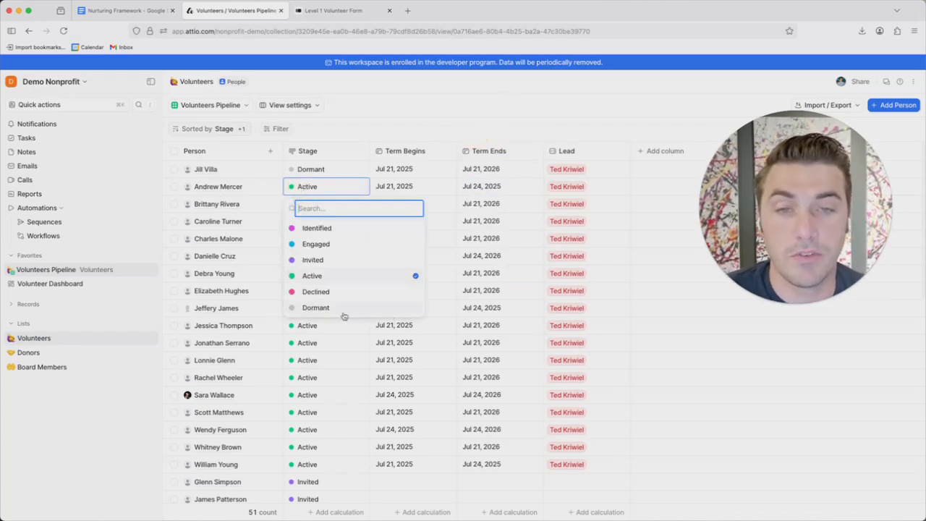
{"action": "left_click", "coordinate": [322, 261]}
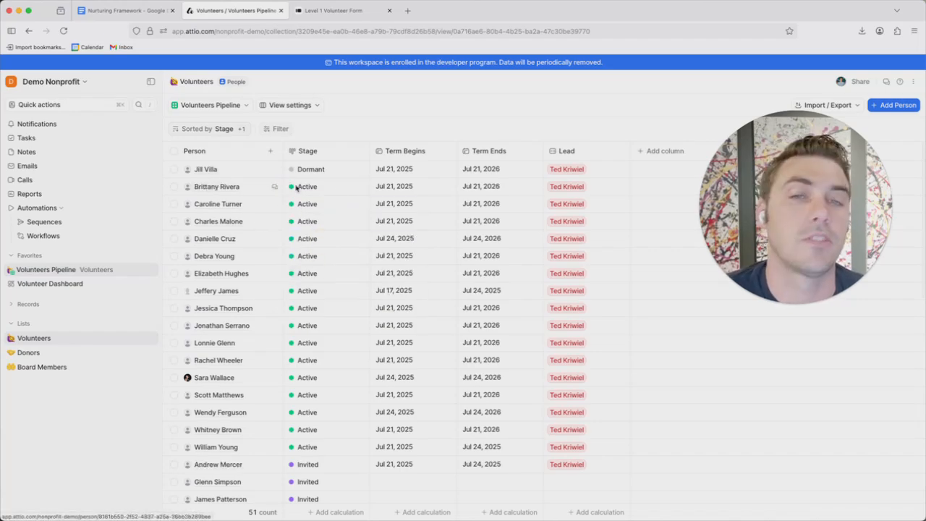
{"action": "scroll", "coordinate": [260, 414], "scroll_direction": "down", "scroll_amount": 3}
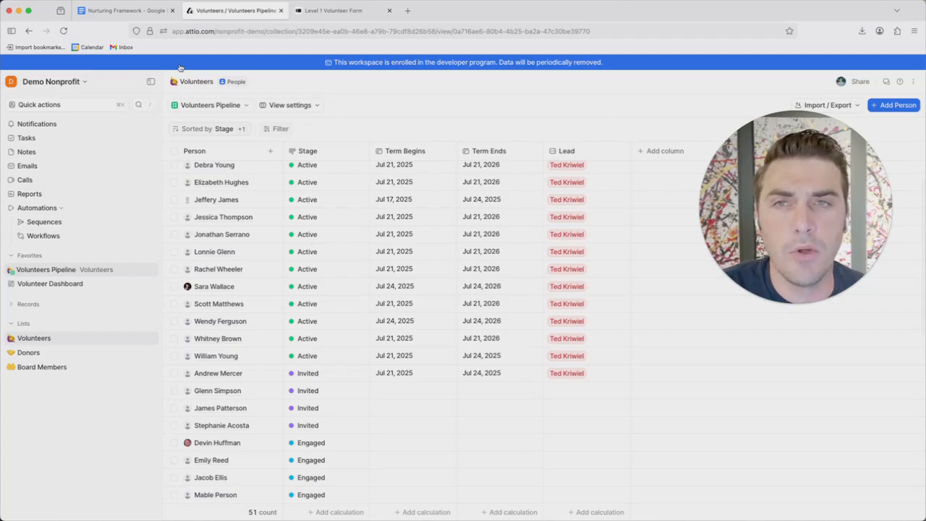
Step: Switch to the Google Docs checklist and check off "Create a path to renewal" and "Assign a lead to each person", revisiting the Attio pipeline between them
{"action": "left_click", "coordinate": [134, 13]}
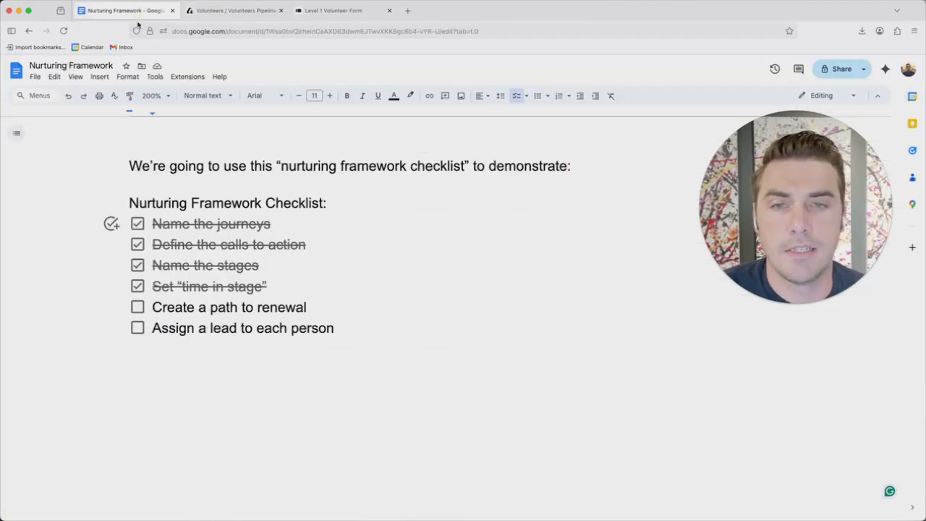
{"action": "left_click", "coordinate": [139, 307]}
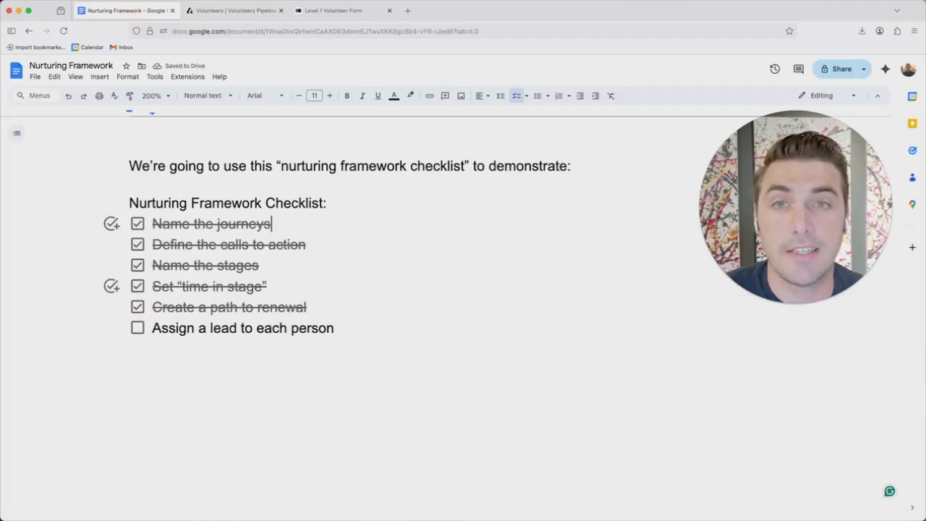
{"action": "left_click", "coordinate": [222, 12]}
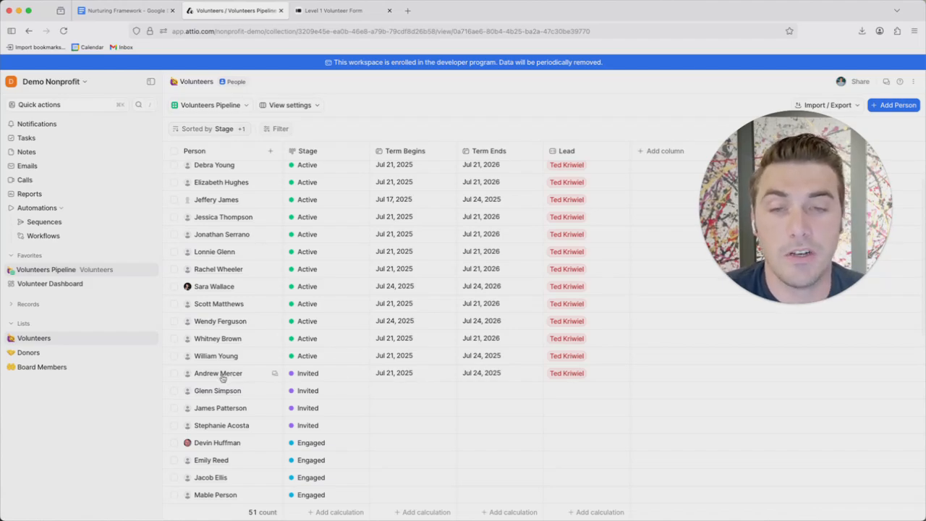
{"action": "scroll", "coordinate": [243, 377], "scroll_direction": "down", "scroll_amount": 1}
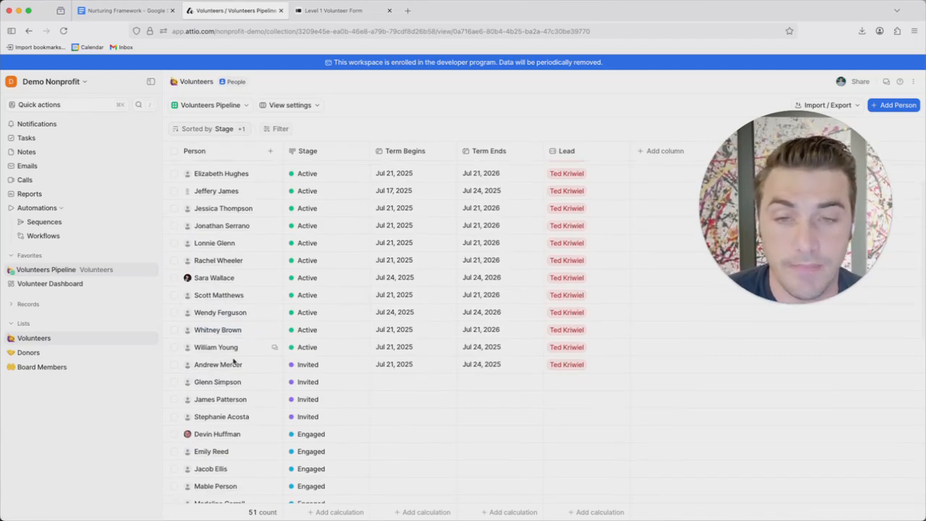
{"action": "mouse_move", "coordinate": [223, 365]}
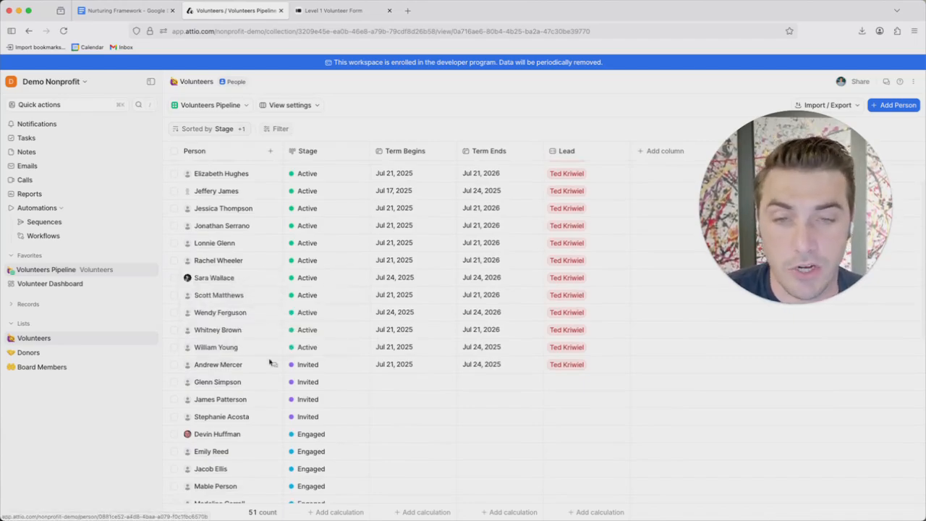
{"action": "left_click", "coordinate": [120, 10]}
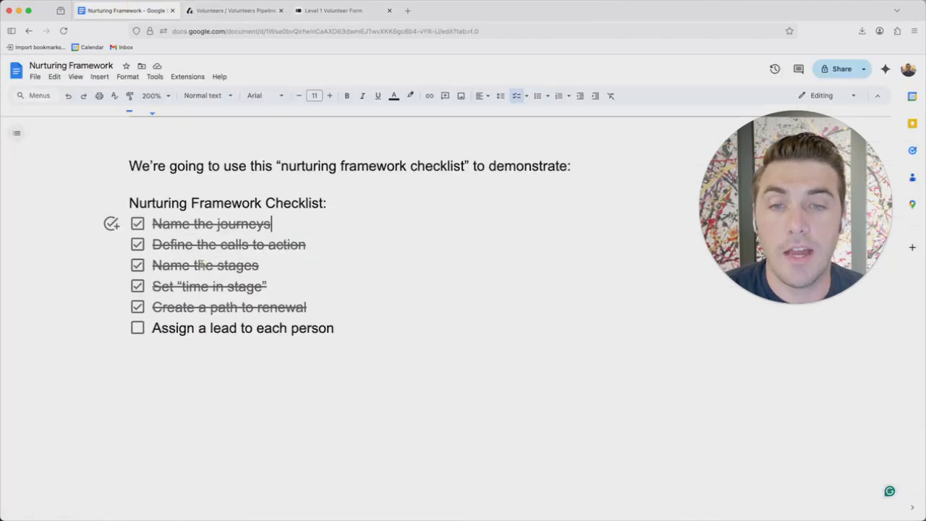
{"action": "left_click", "coordinate": [138, 328]}
Step: Return to Attio and add the three volunteers directly above the last Active one in the pipeline to the Board Members list
{"action": "left_click", "coordinate": [217, 10]}
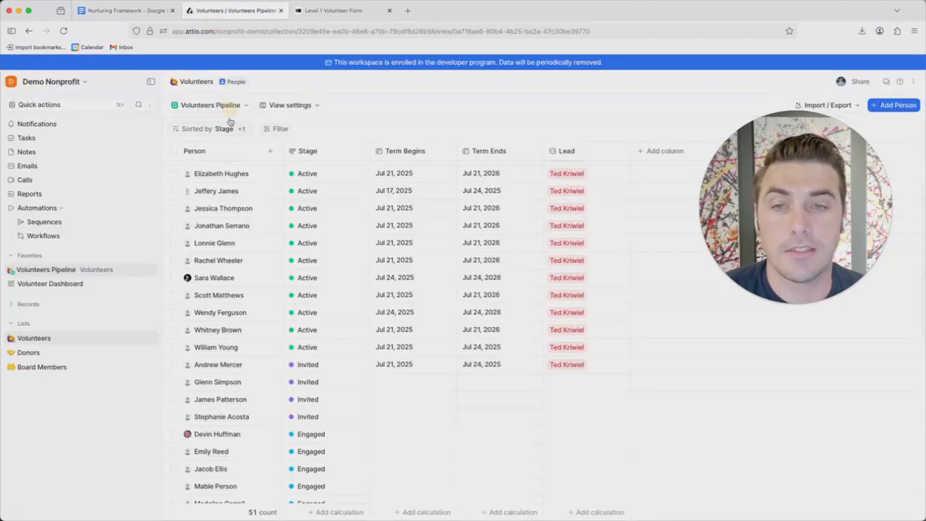
{"action": "left_click", "coordinate": [174, 295]}
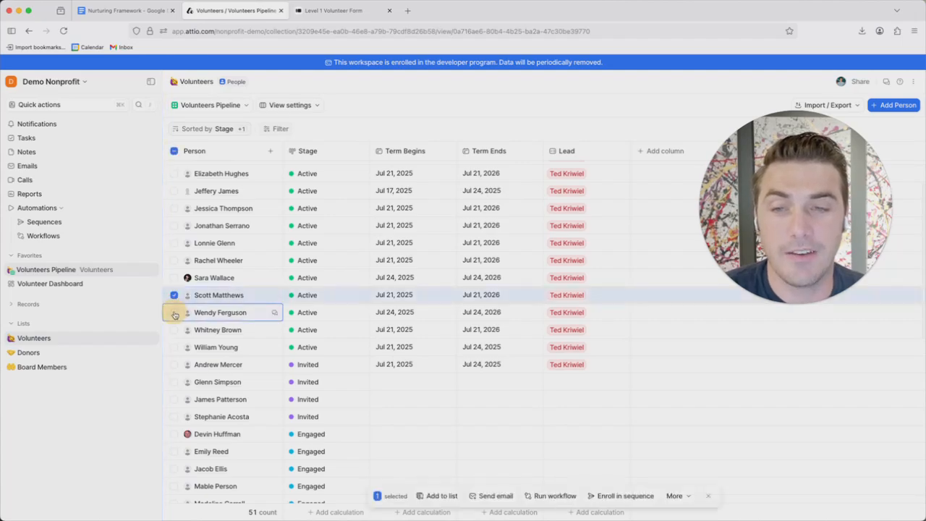
{"action": "left_click", "coordinate": [174, 312]}
{"action": "left_click", "coordinate": [174, 330]}
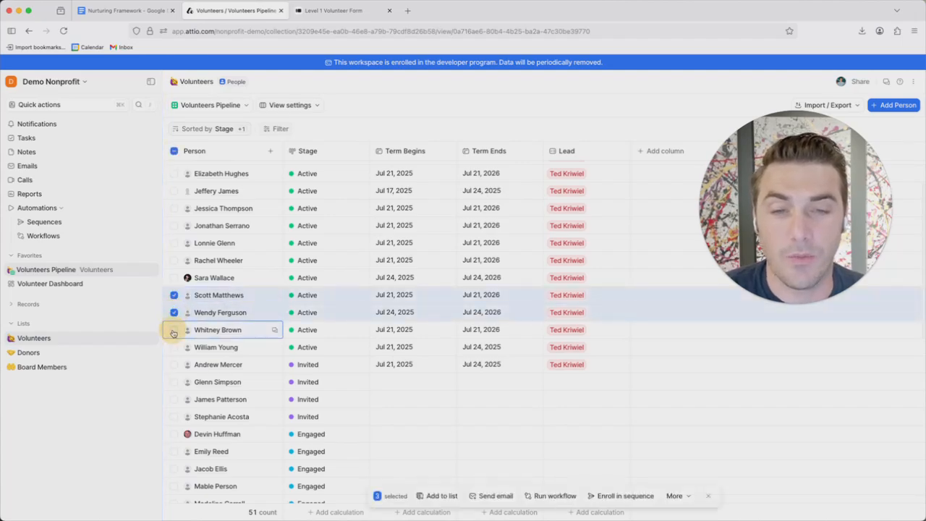
{"action": "left_click", "coordinate": [438, 495]}
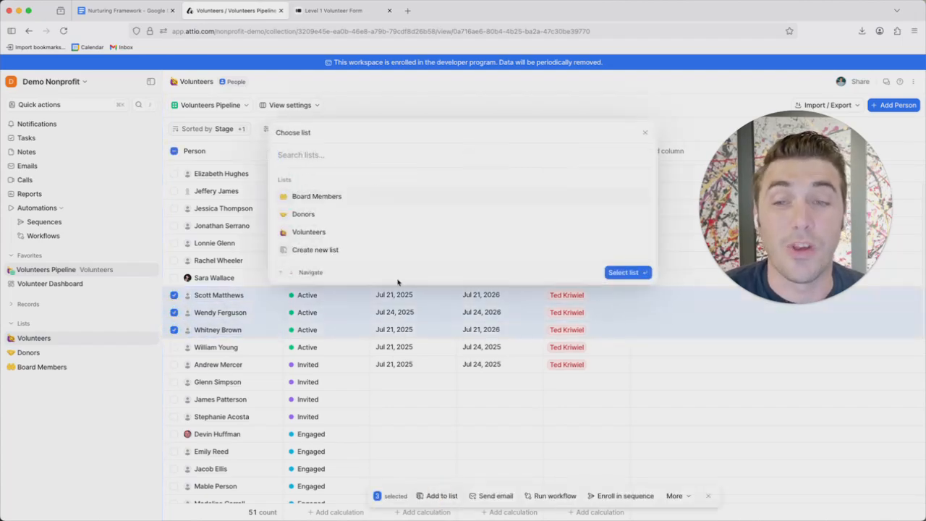
{"action": "left_click", "coordinate": [304, 194]}
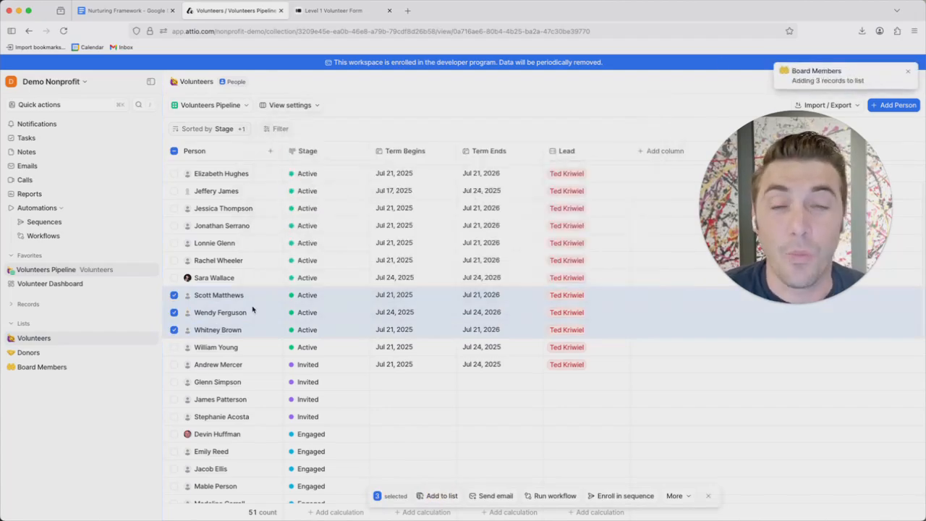
Step: Open the Board Members list and set the stage of its first person to Invited
{"action": "left_click", "coordinate": [42, 367]}
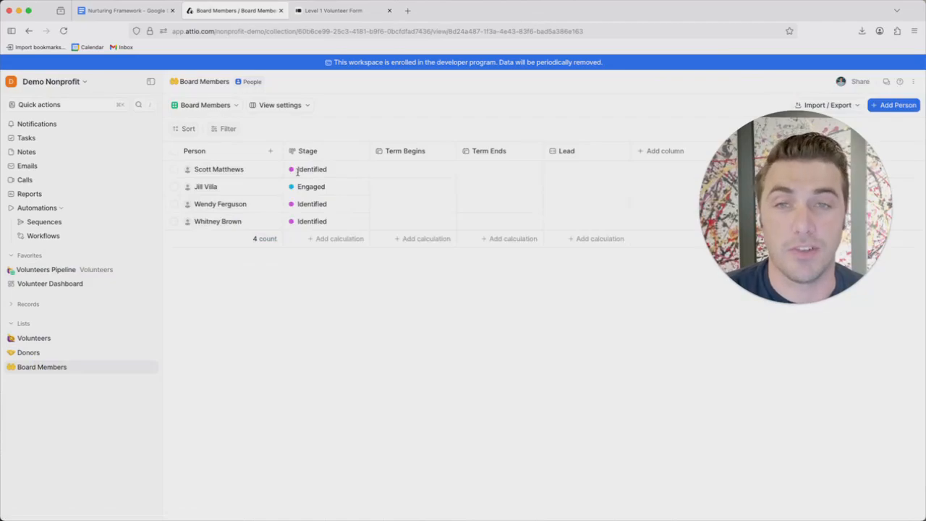
{"action": "left_click", "coordinate": [212, 110]}
{"action": "left_click", "coordinate": [296, 173]}
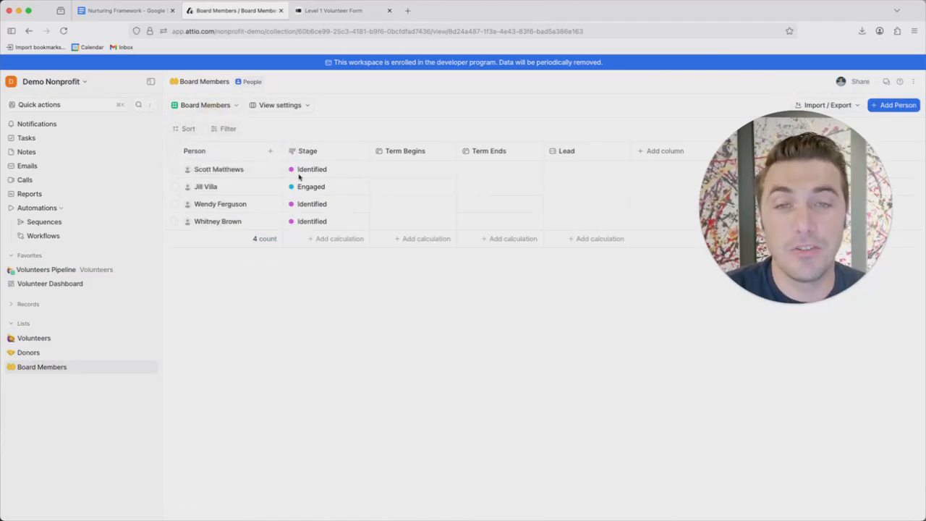
{"action": "left_click", "coordinate": [311, 168]}
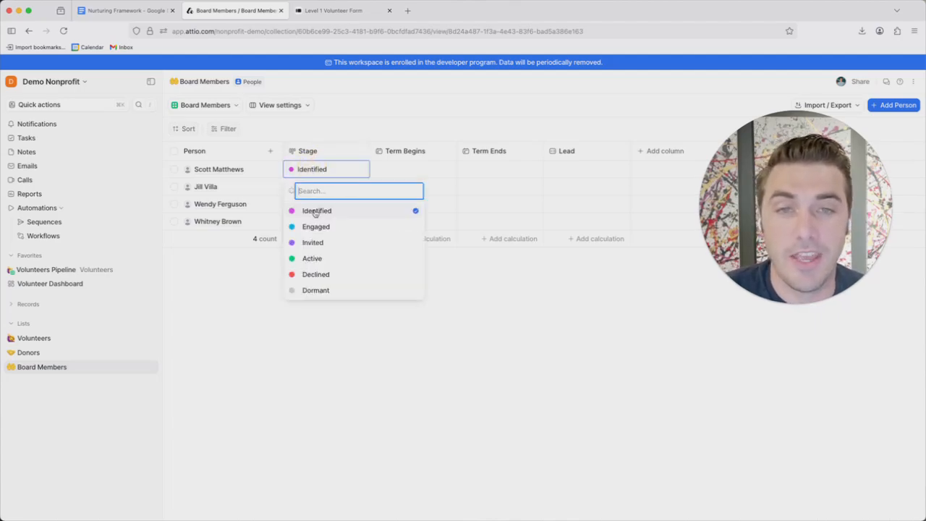
{"action": "left_click", "coordinate": [311, 242]}
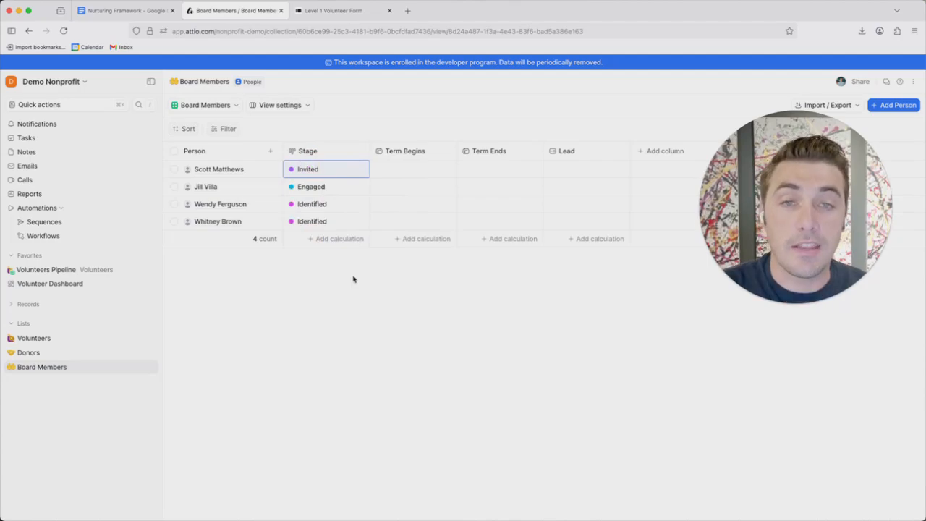
Step: Open the record of the first person in Board Members and review their Volunteers and Board Members list details
{"action": "left_click", "coordinate": [225, 170]}
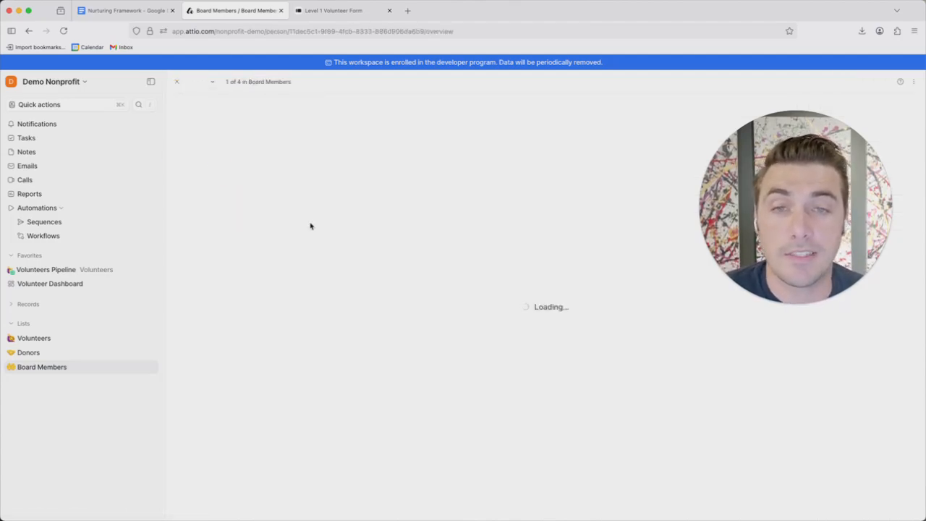
{"action": "left_click_drag", "start_coordinate": [771, 167], "coordinate": [227, 121]}
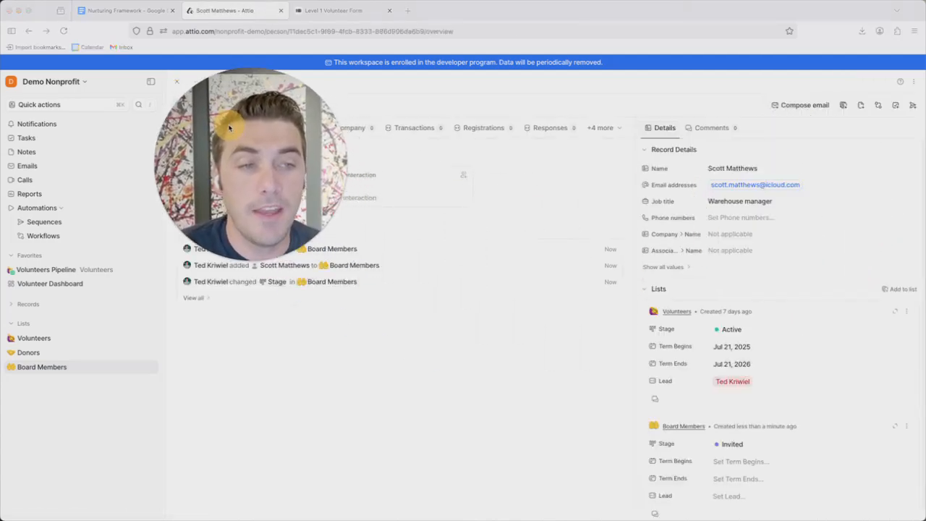
{"action": "scroll", "coordinate": [670, 293], "scroll_direction": "down", "scroll_amount": 1}
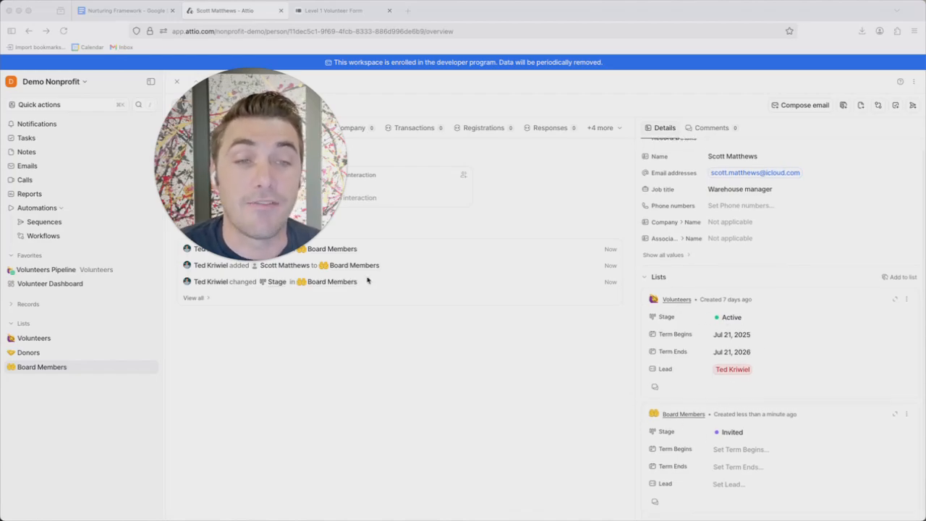
{"action": "left_click_drag", "start_coordinate": [287, 174], "coordinate": [587, 174]}
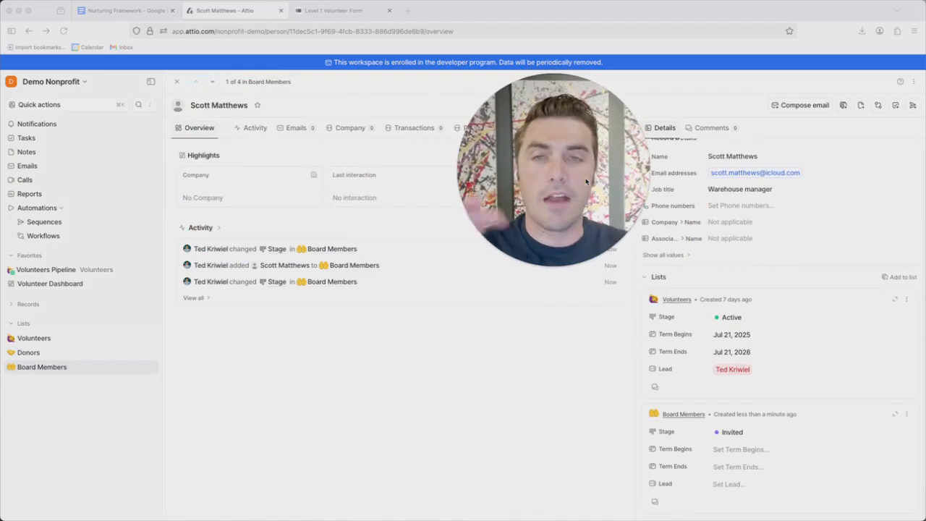